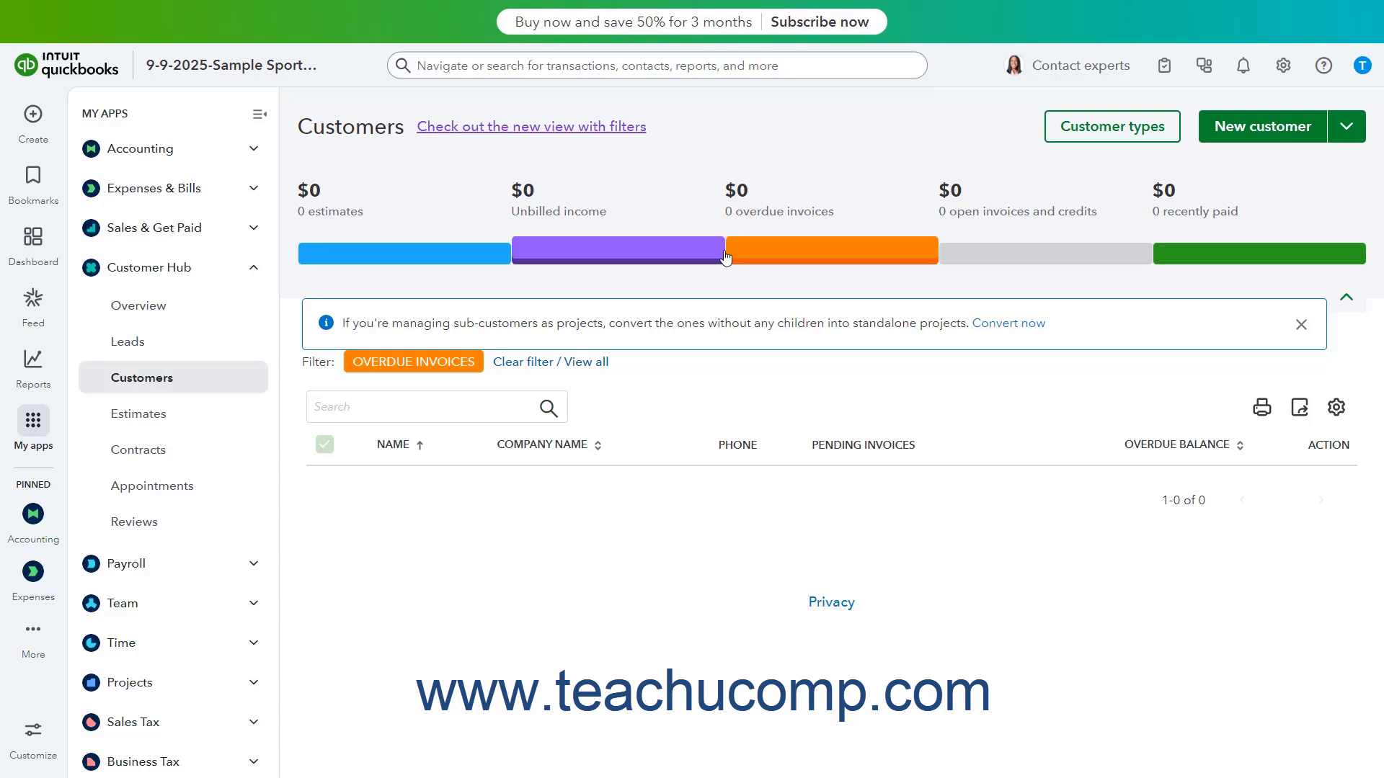
Step: Clear the overdue invoices filter from the customer list and dismiss the notice about converting sub-customers into projects
click(575, 369)
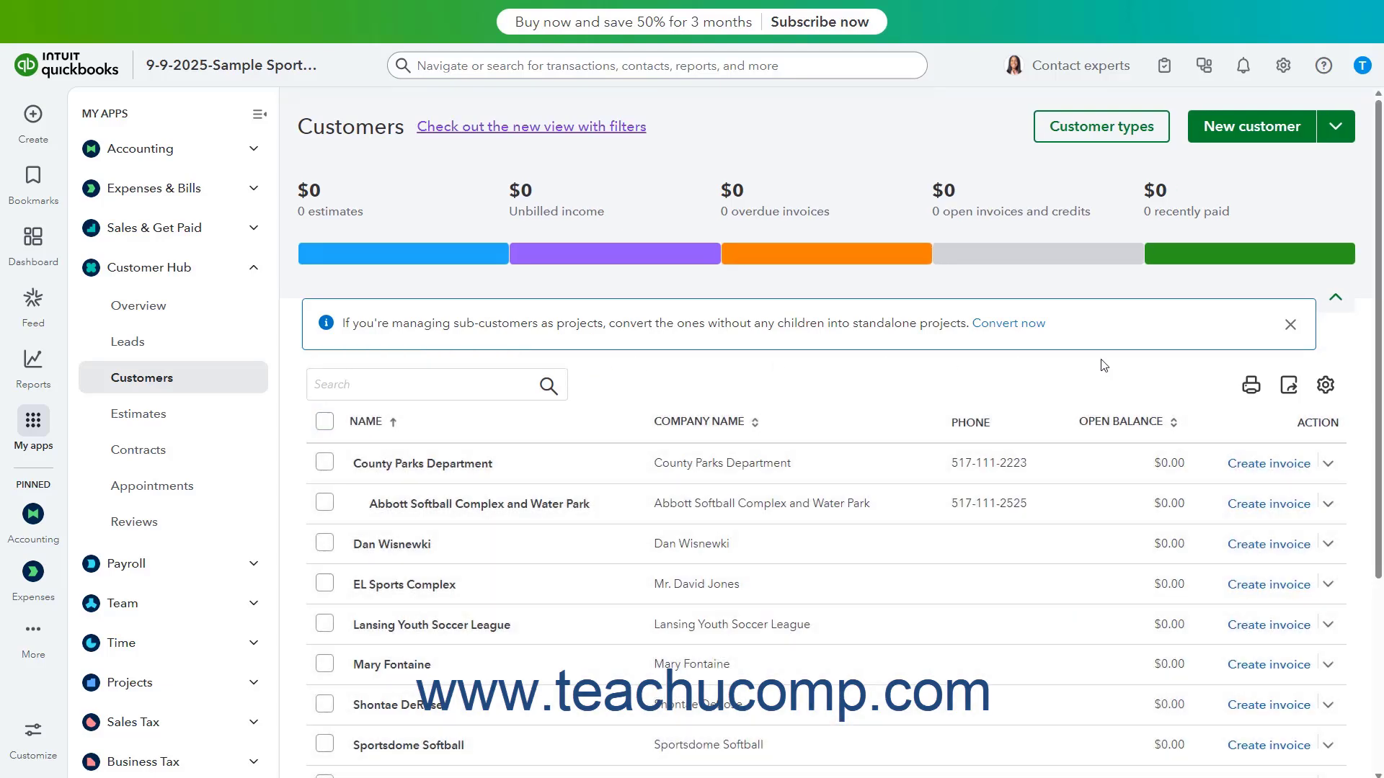
click(1335, 299)
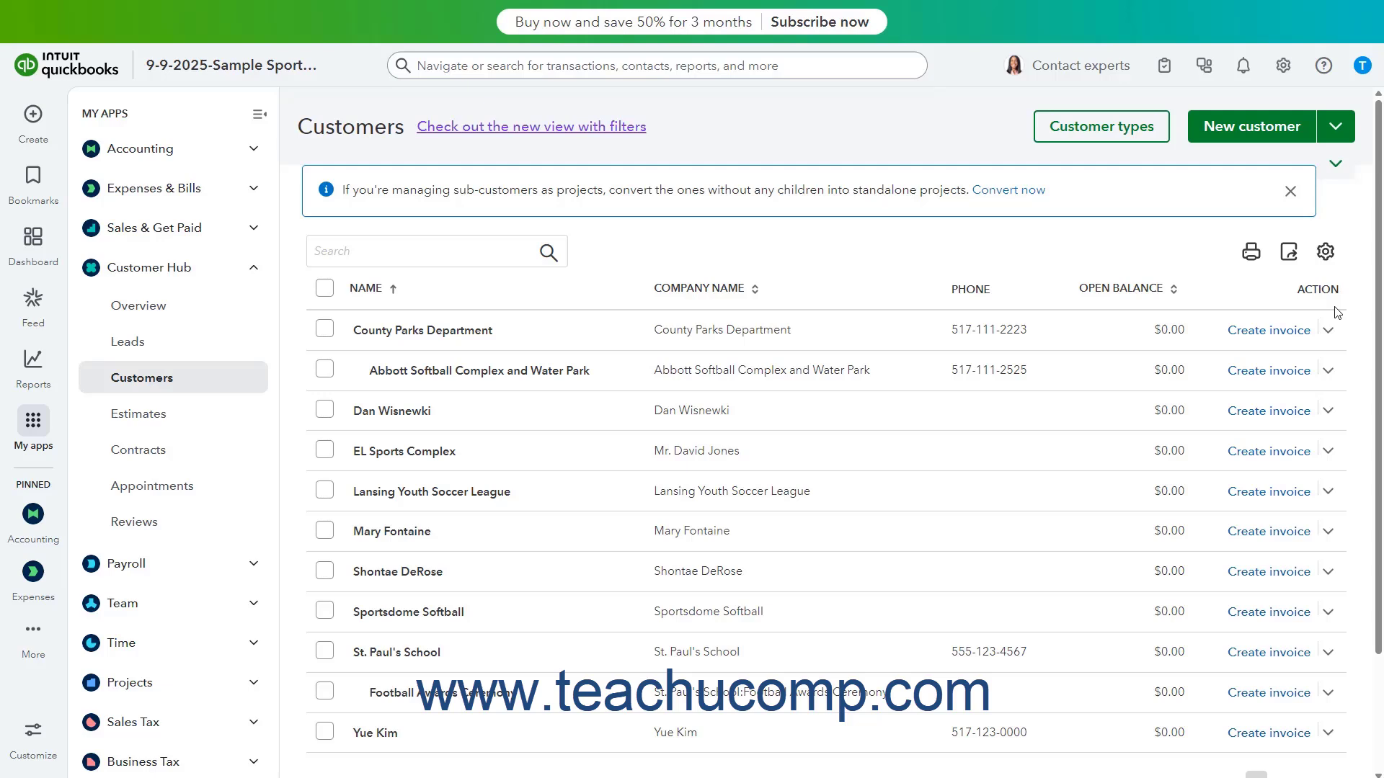
click(1334, 166)
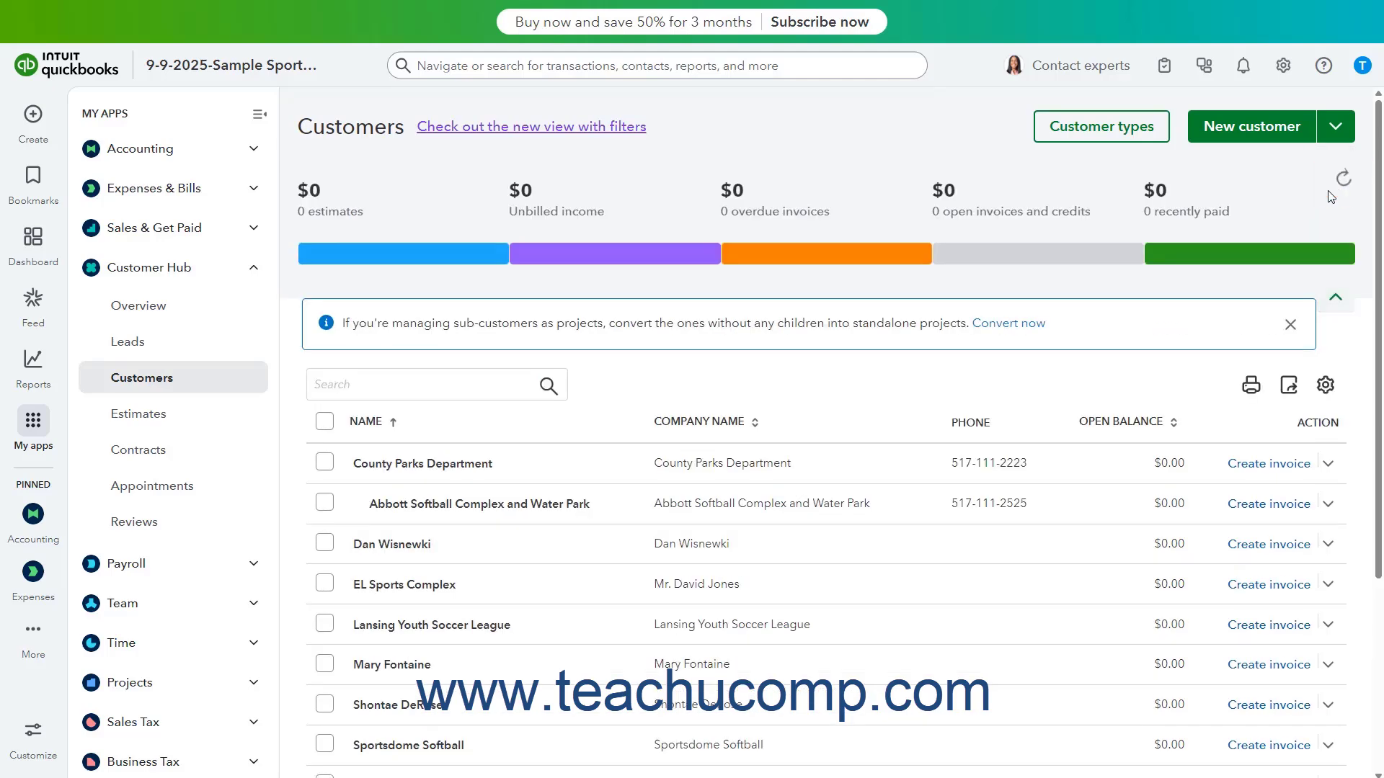
click(1290, 324)
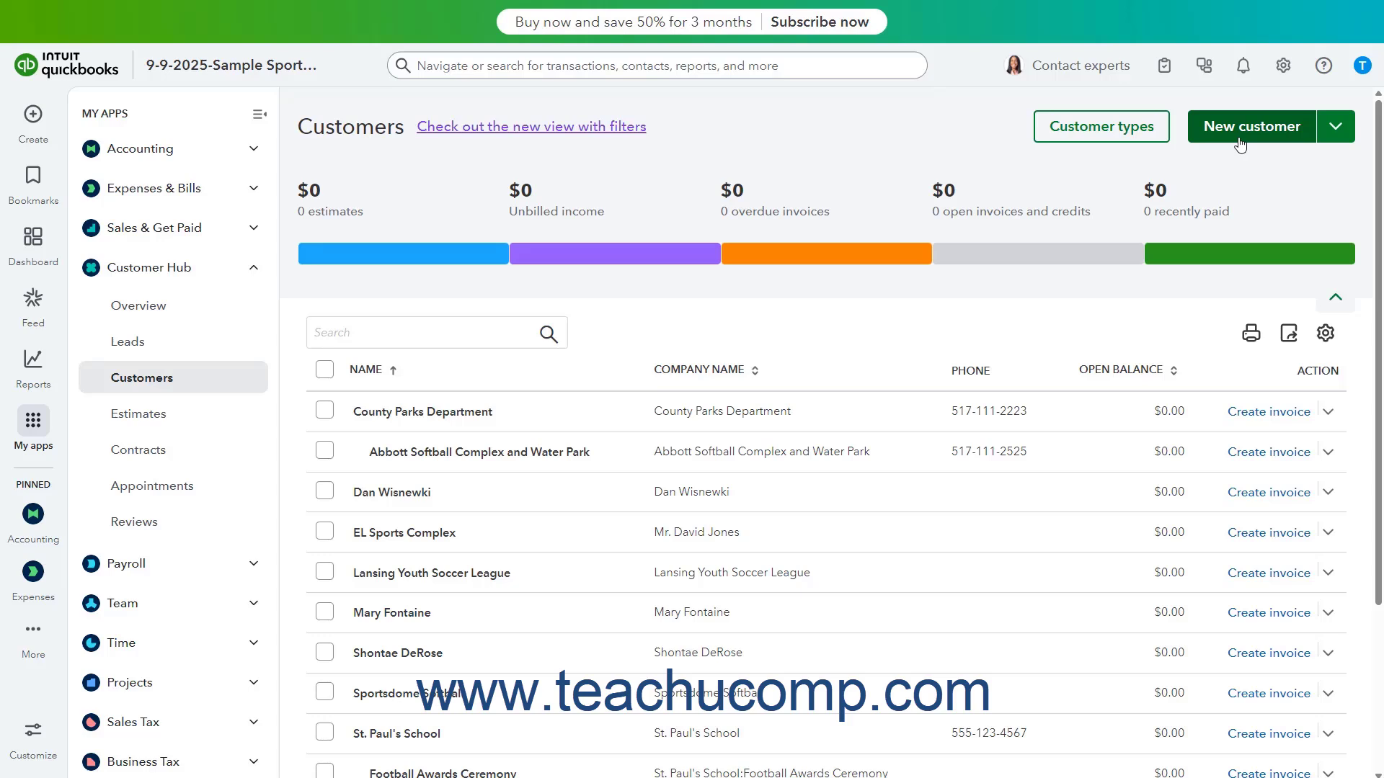
Step: Look at the alternative ways to add customers besides creating a single new one
click(1334, 137)
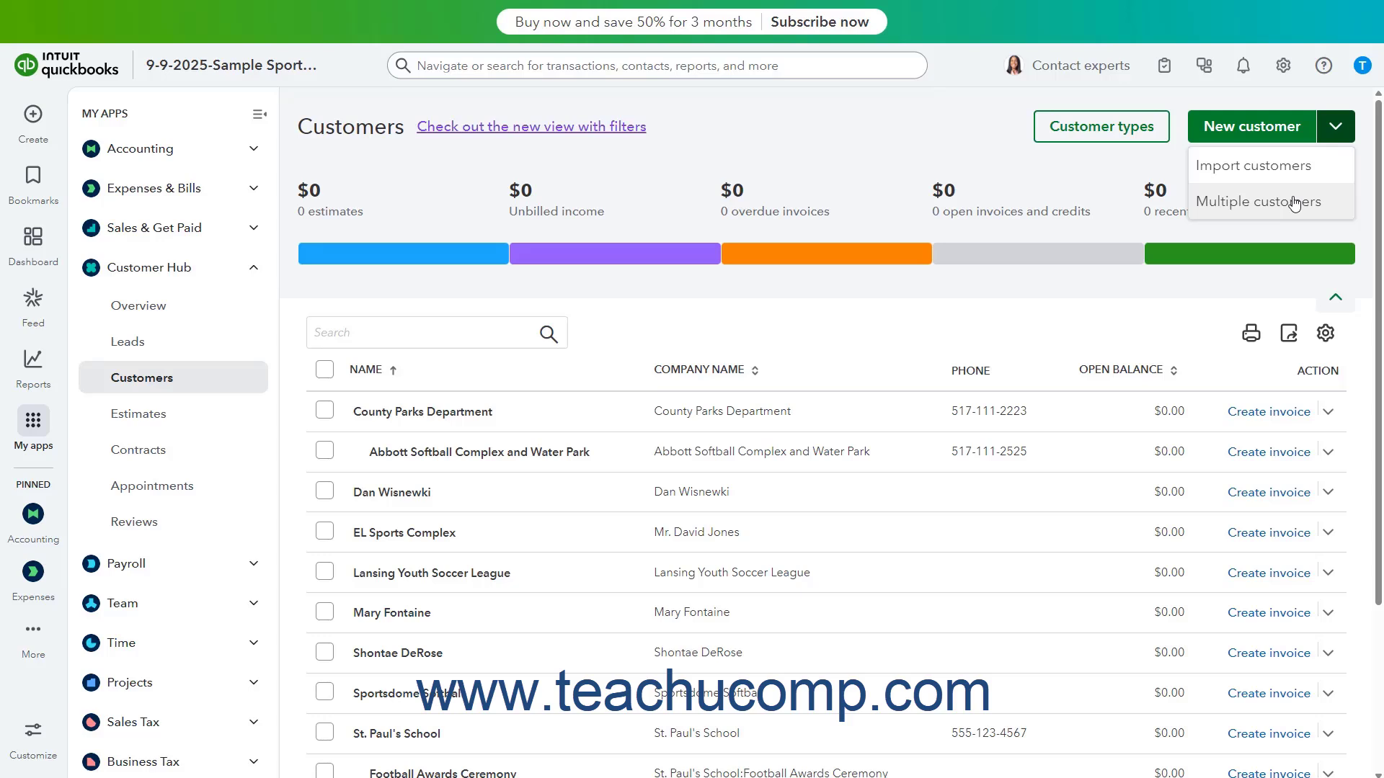
click(1064, 309)
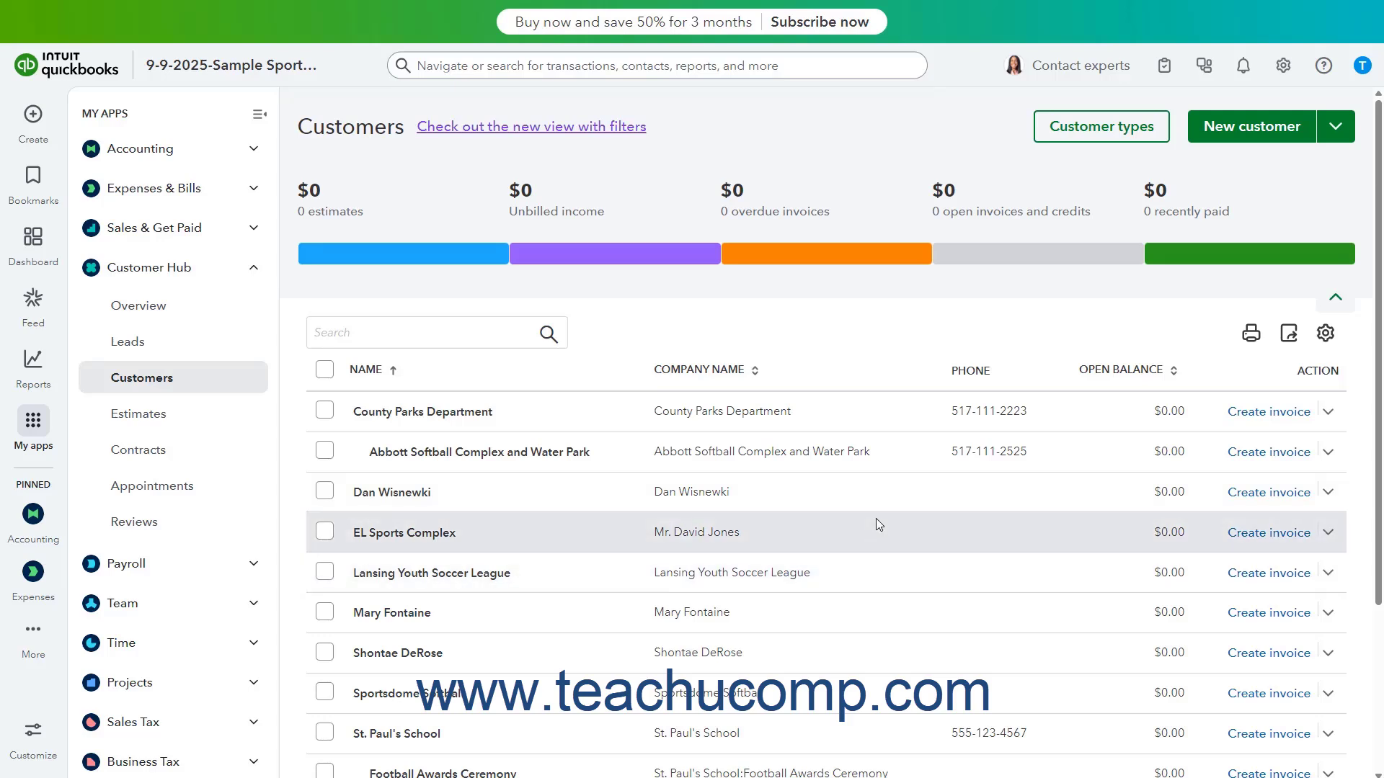
Step: Check the batch actions for County Parks Department and Abbott Softball Complex and Water Park, and leave no customers selected
click(324, 410)
click(325, 451)
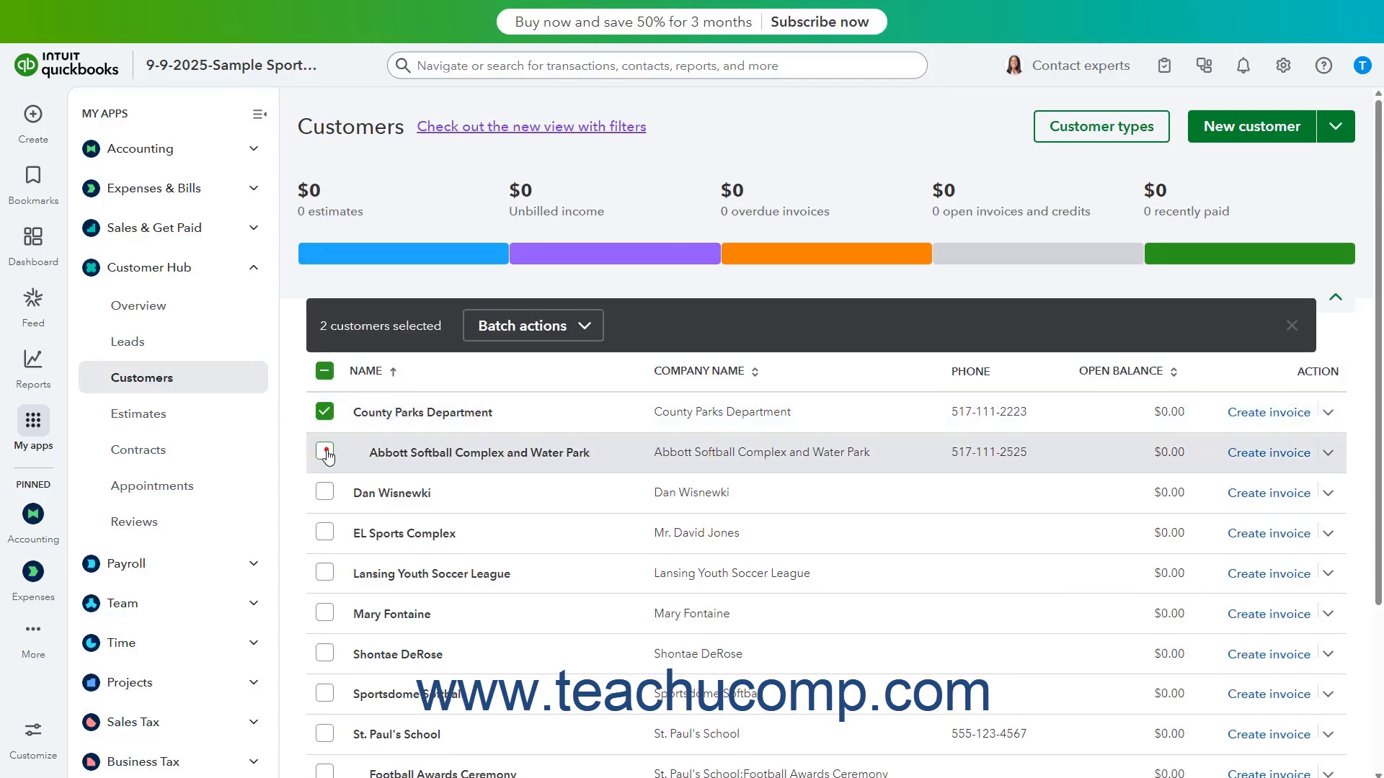
click(585, 328)
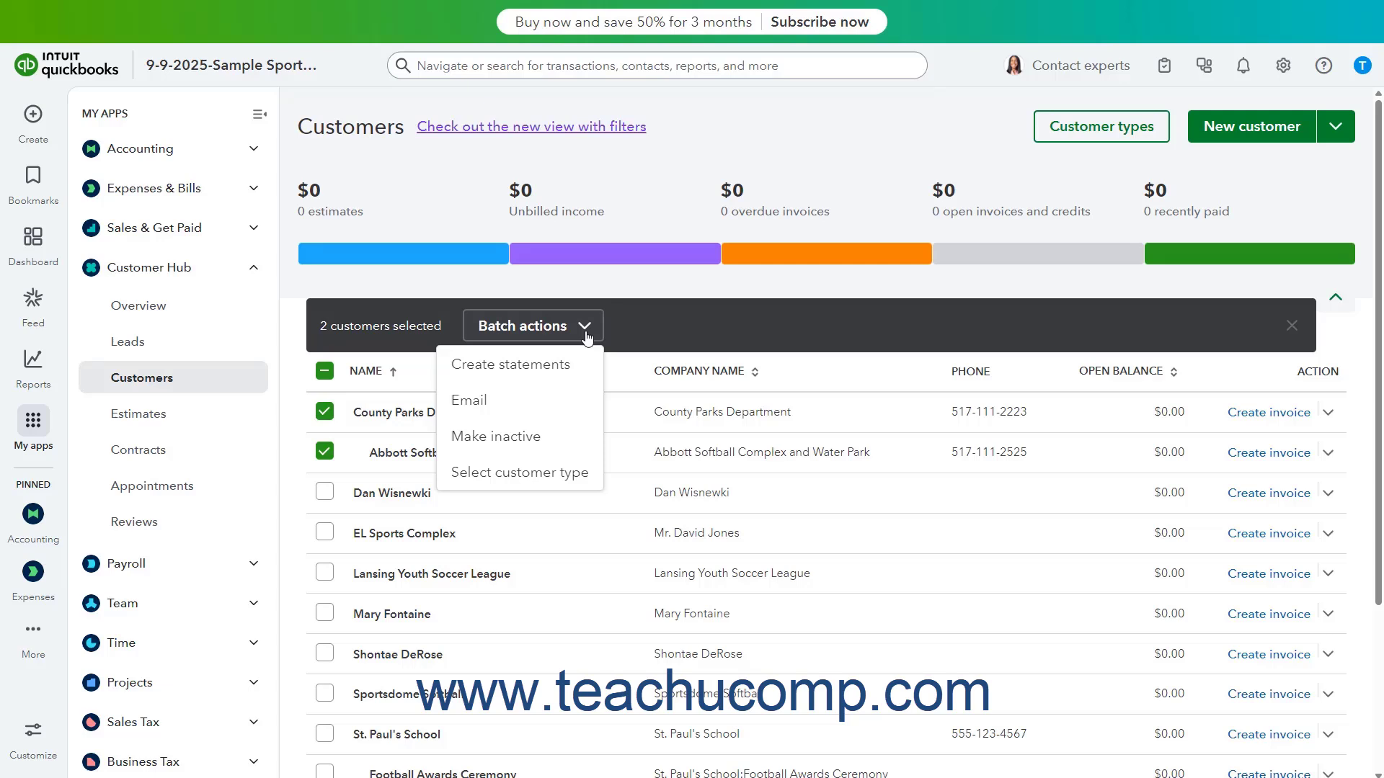
click(505, 326)
click(325, 372)
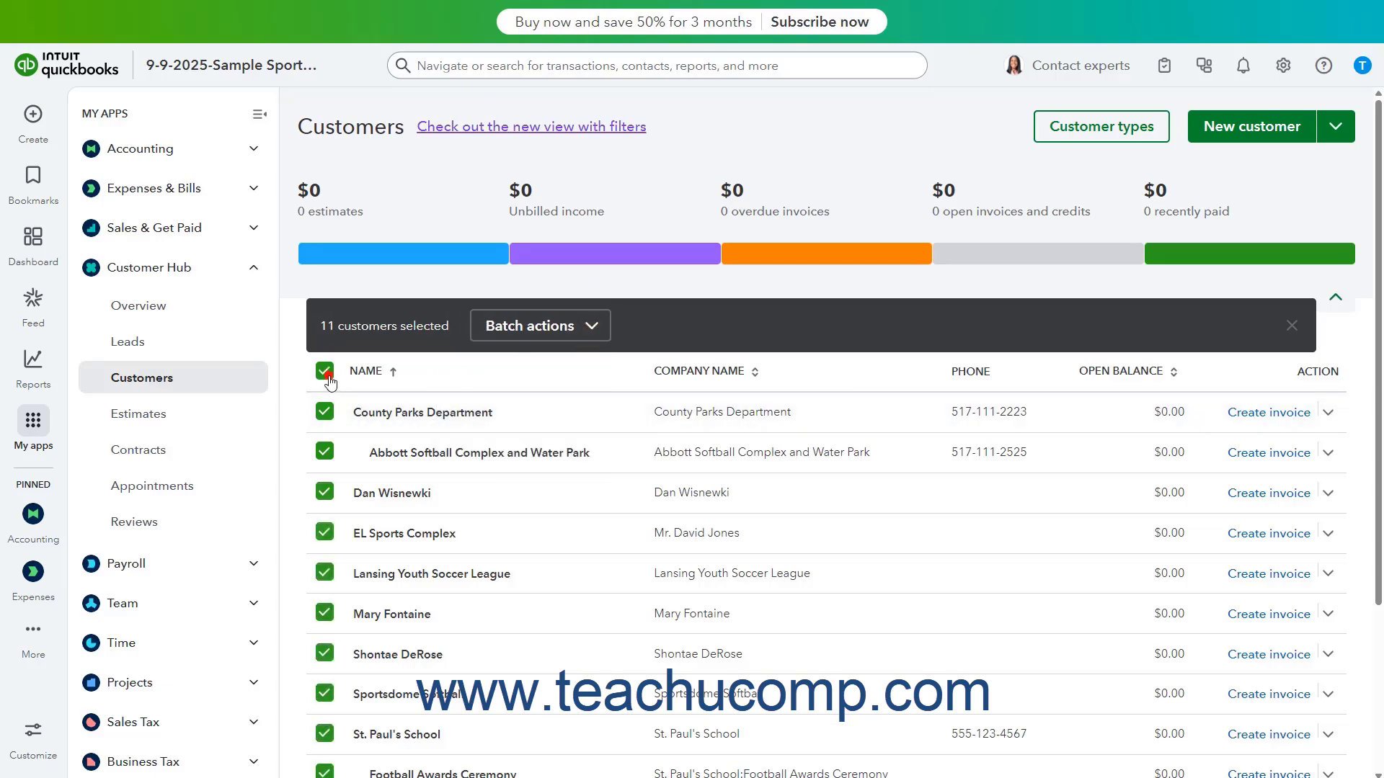
click(325, 372)
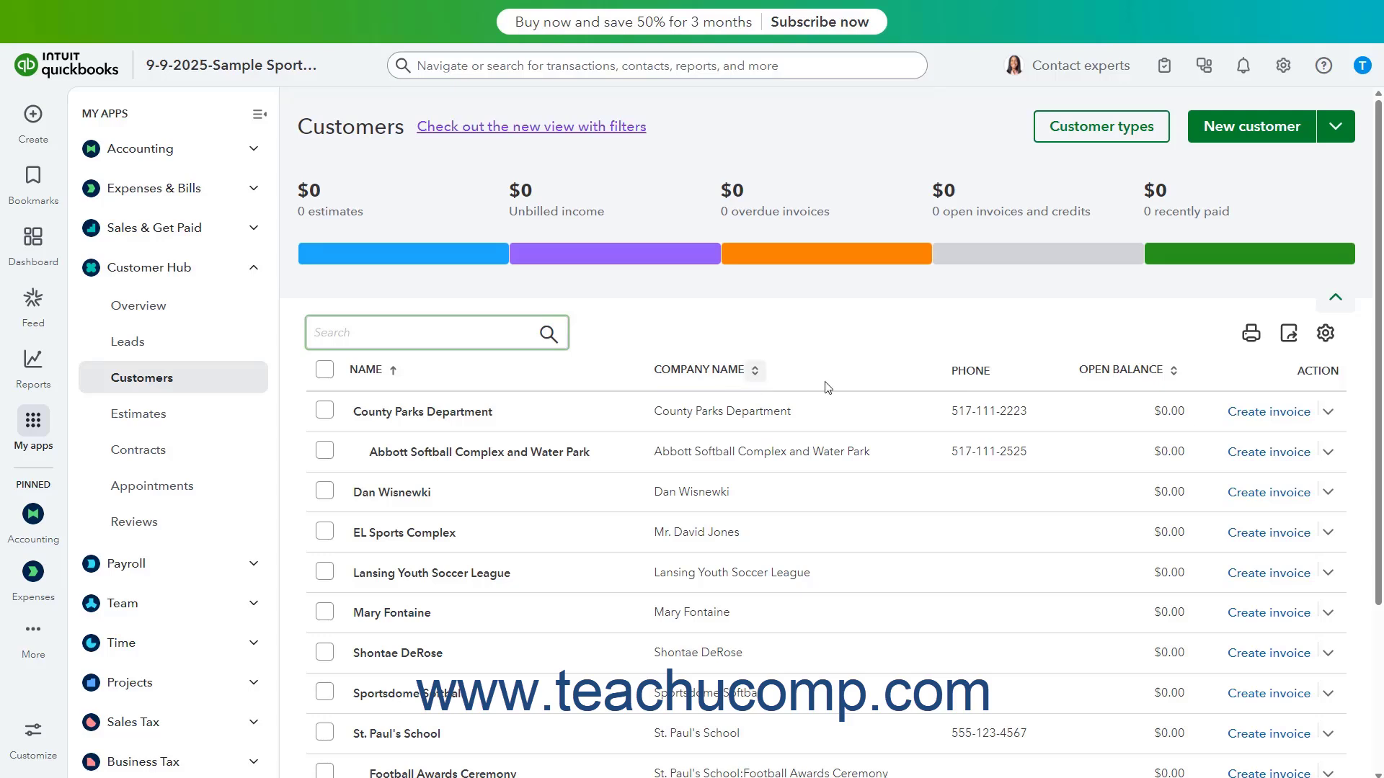
Step: Sort the customer list by open balance, and by name in descending and back in ascending order
click(1174, 371)
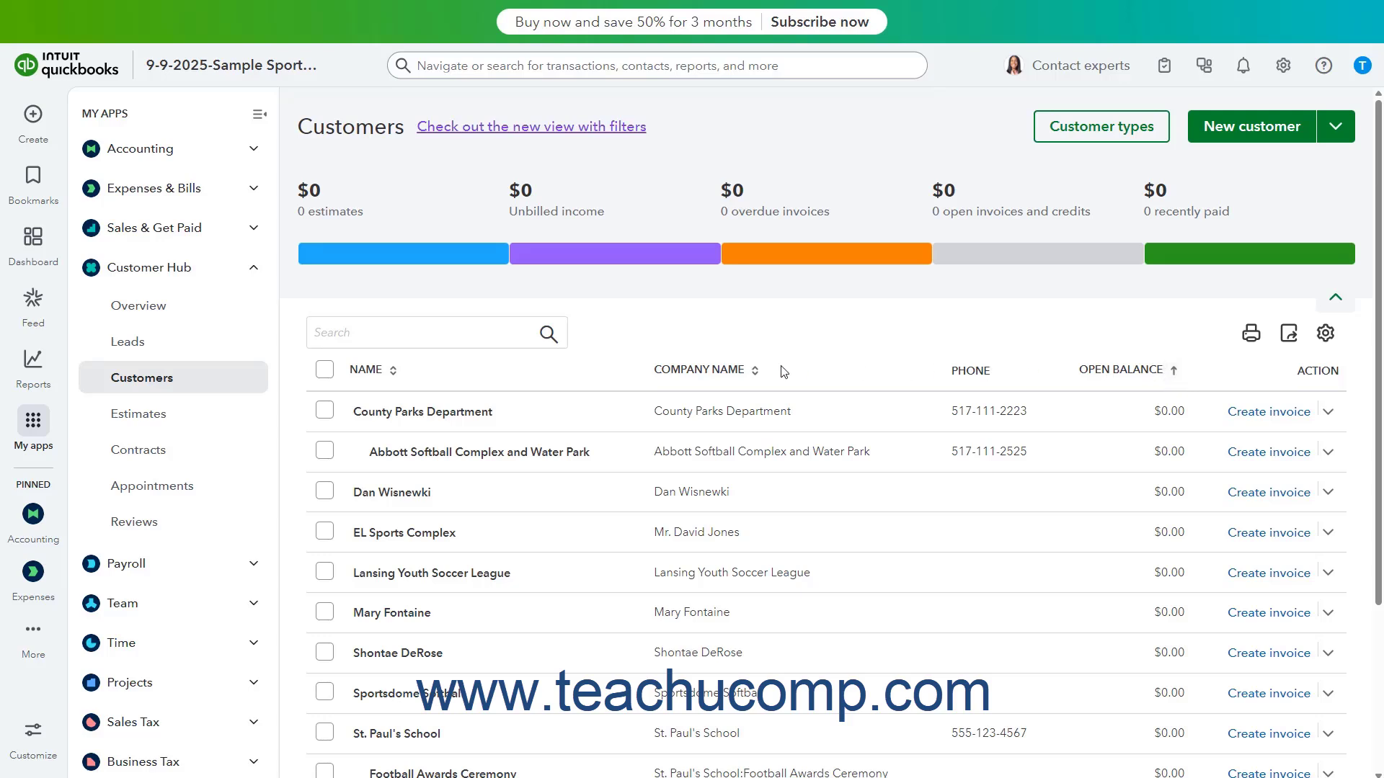
click(393, 371)
click(393, 371)
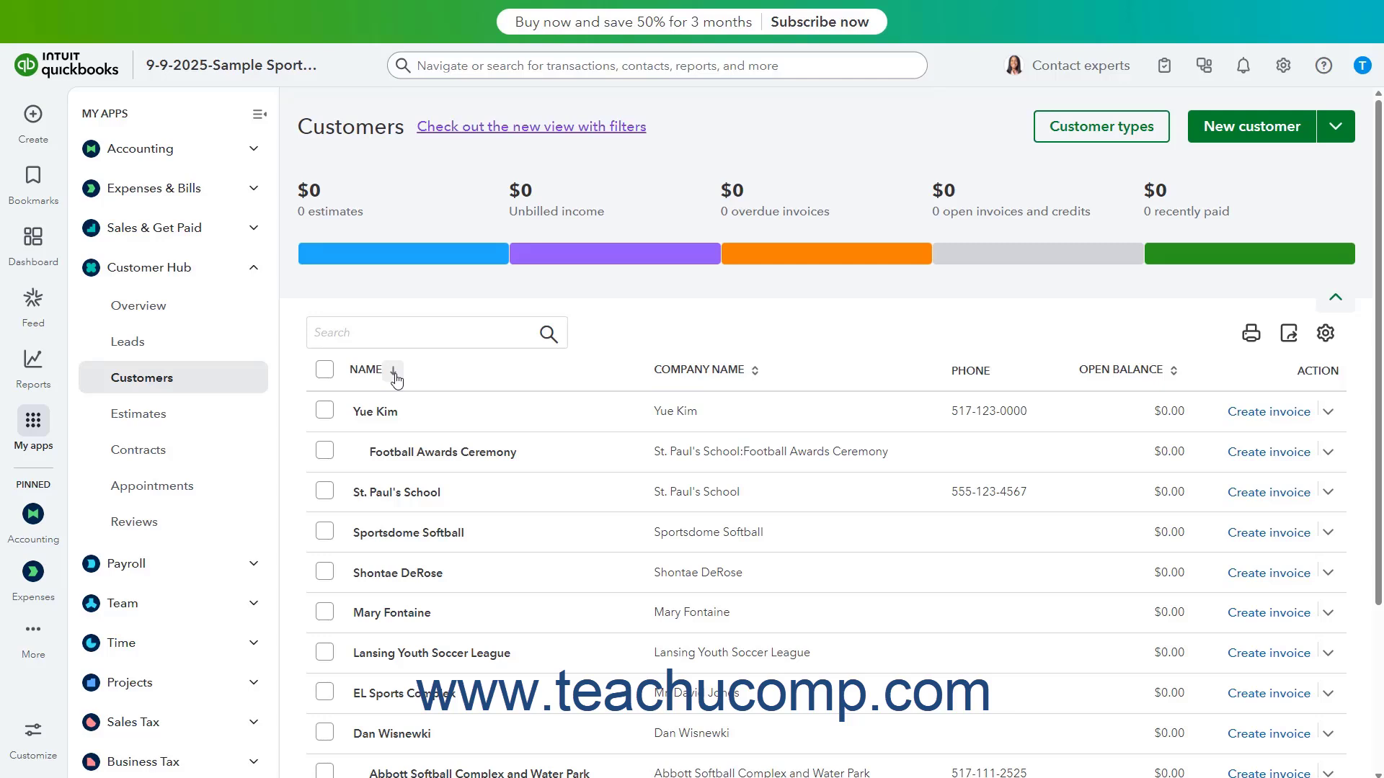
click(394, 371)
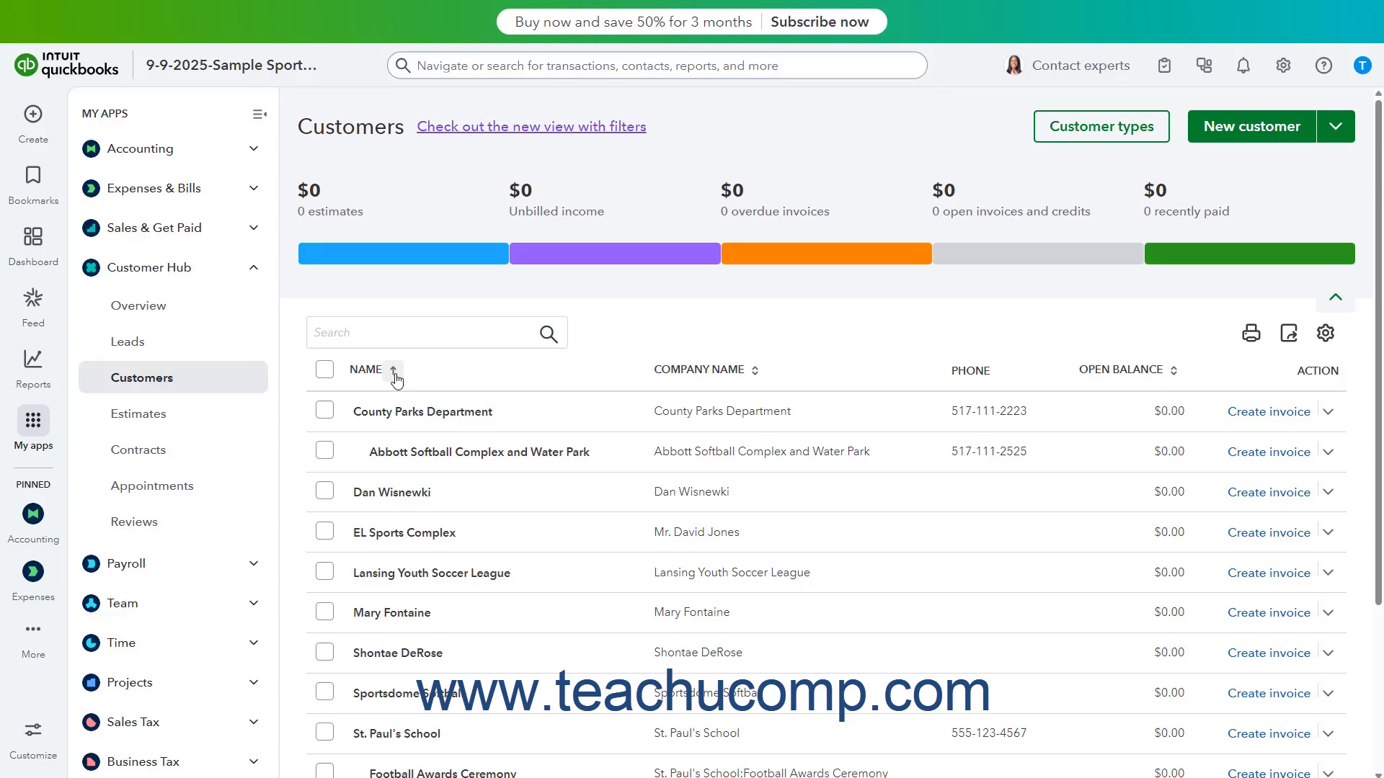
Step: Search the customer list for "Soccer" and clear the search to restore the full list
click(405, 336)
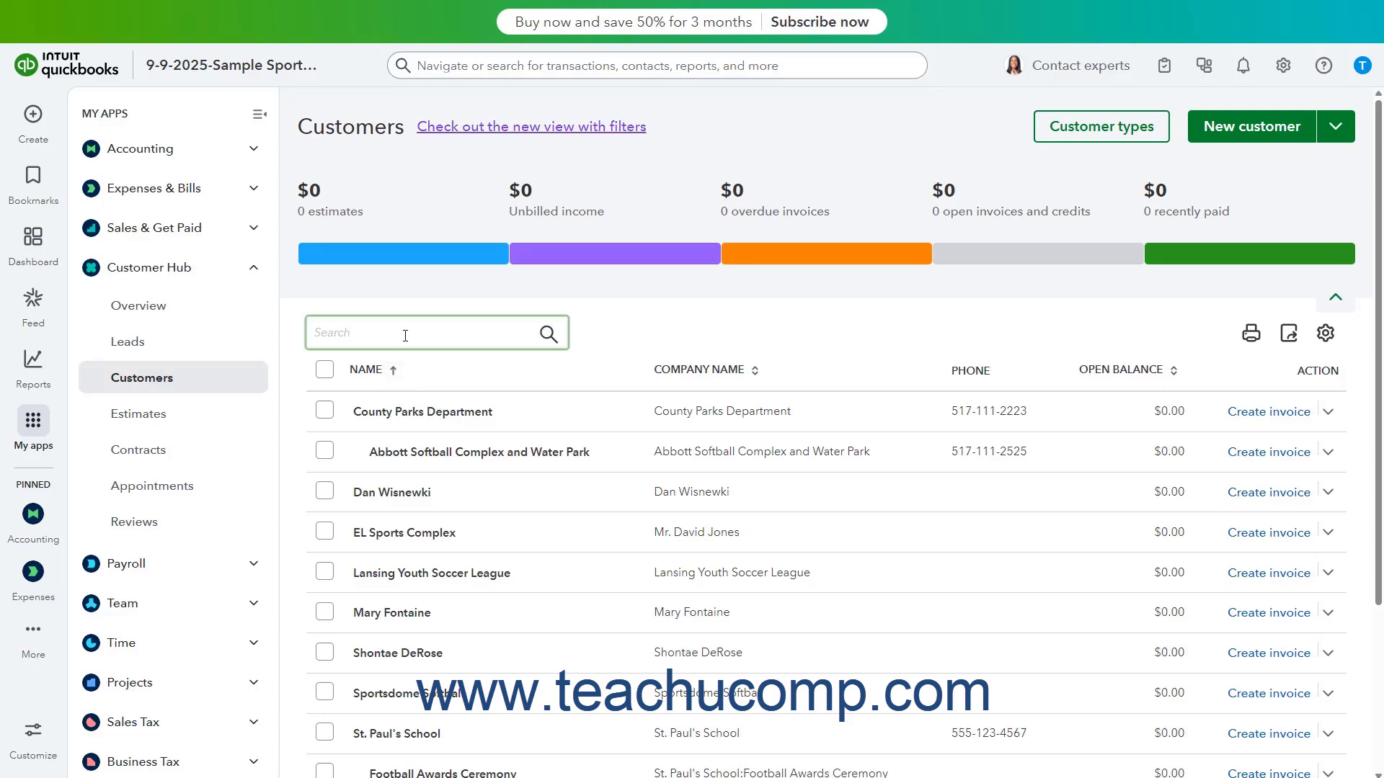
click(405, 336)
text(Soccer)
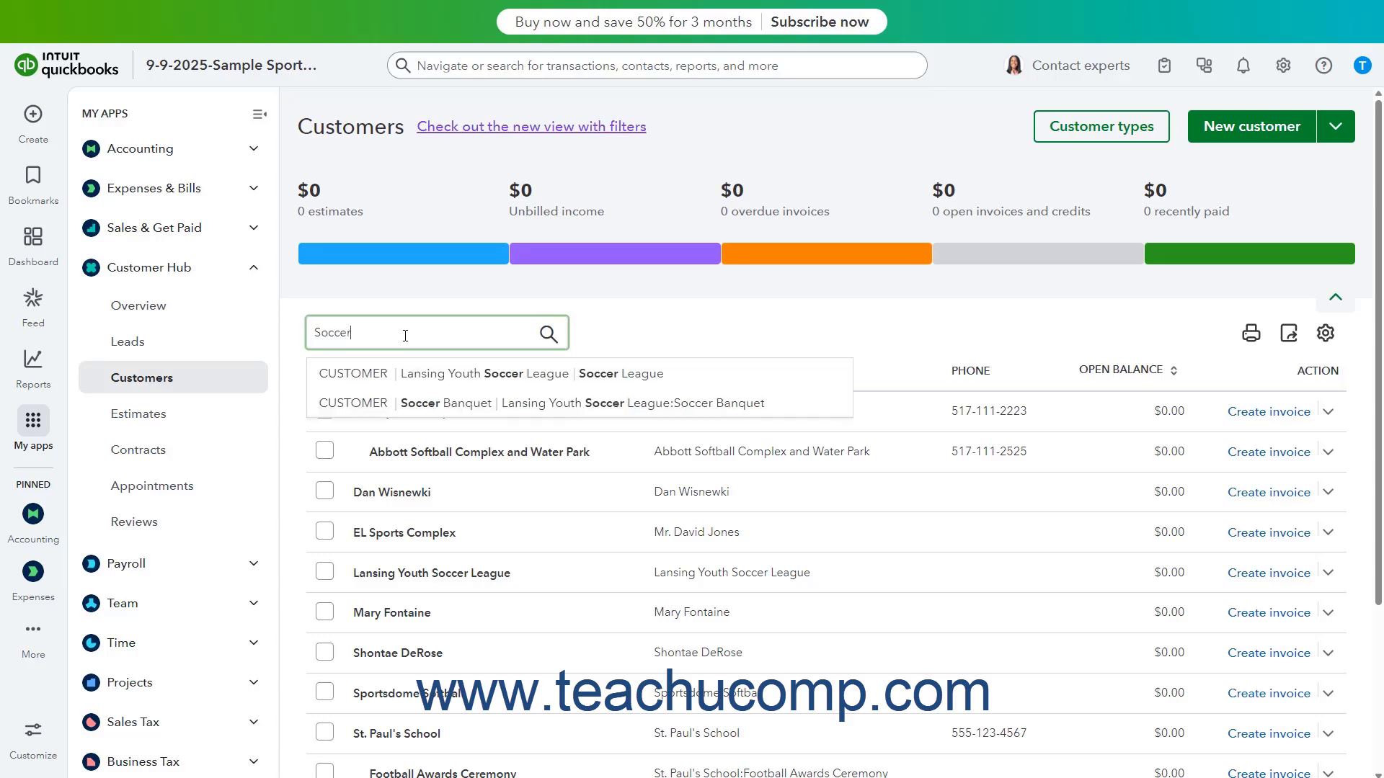
key(Return)
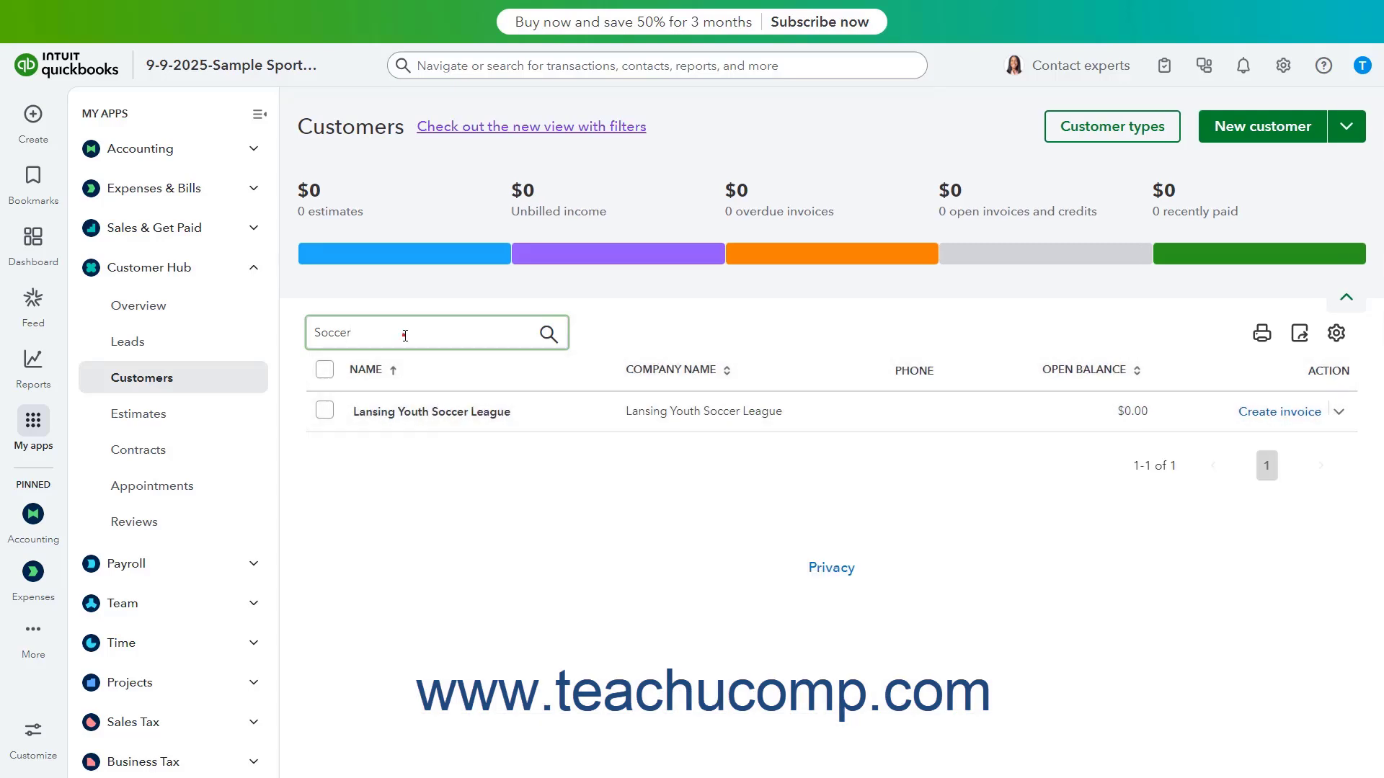
drag(405, 335, 312, 323)
key(BackSpace)
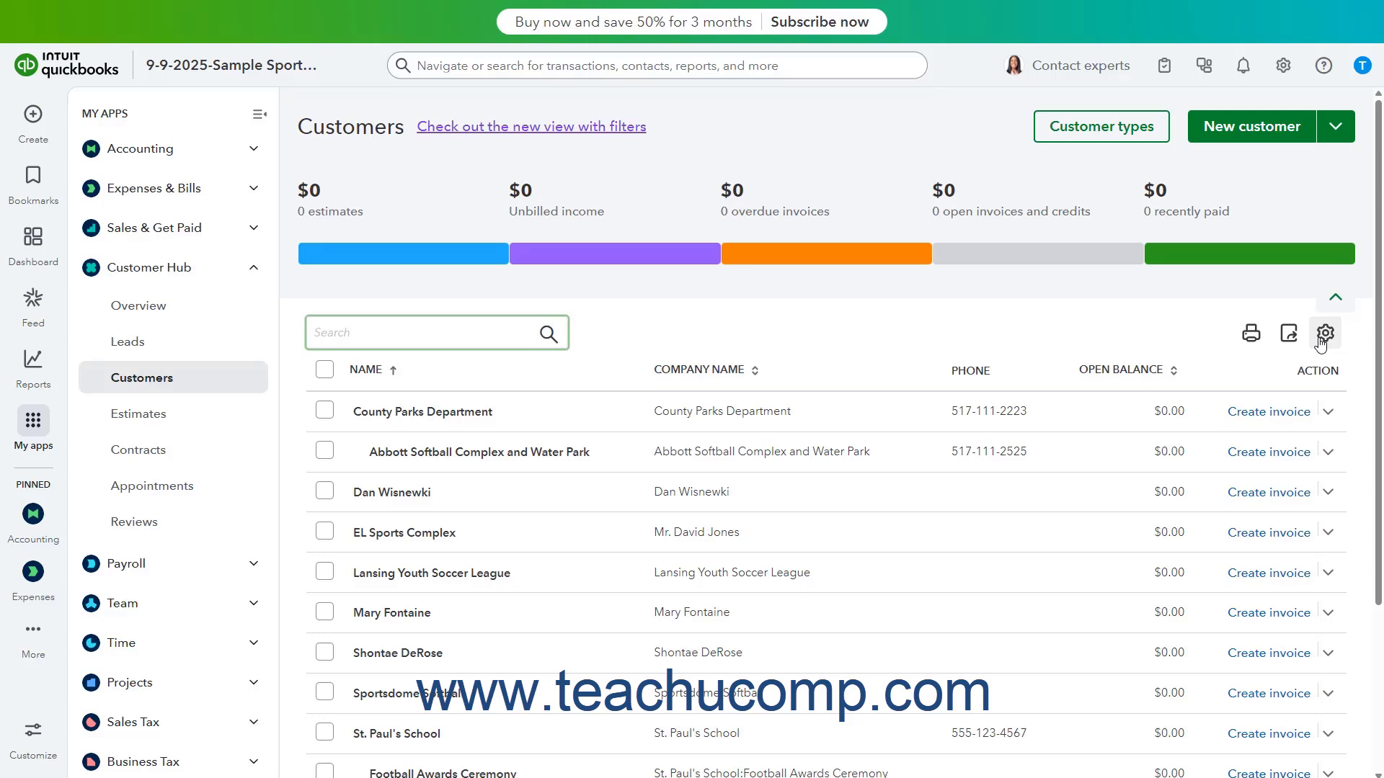
Step: Preview the printout of the customer list, cancel printing and return to the Customers page
click(1251, 334)
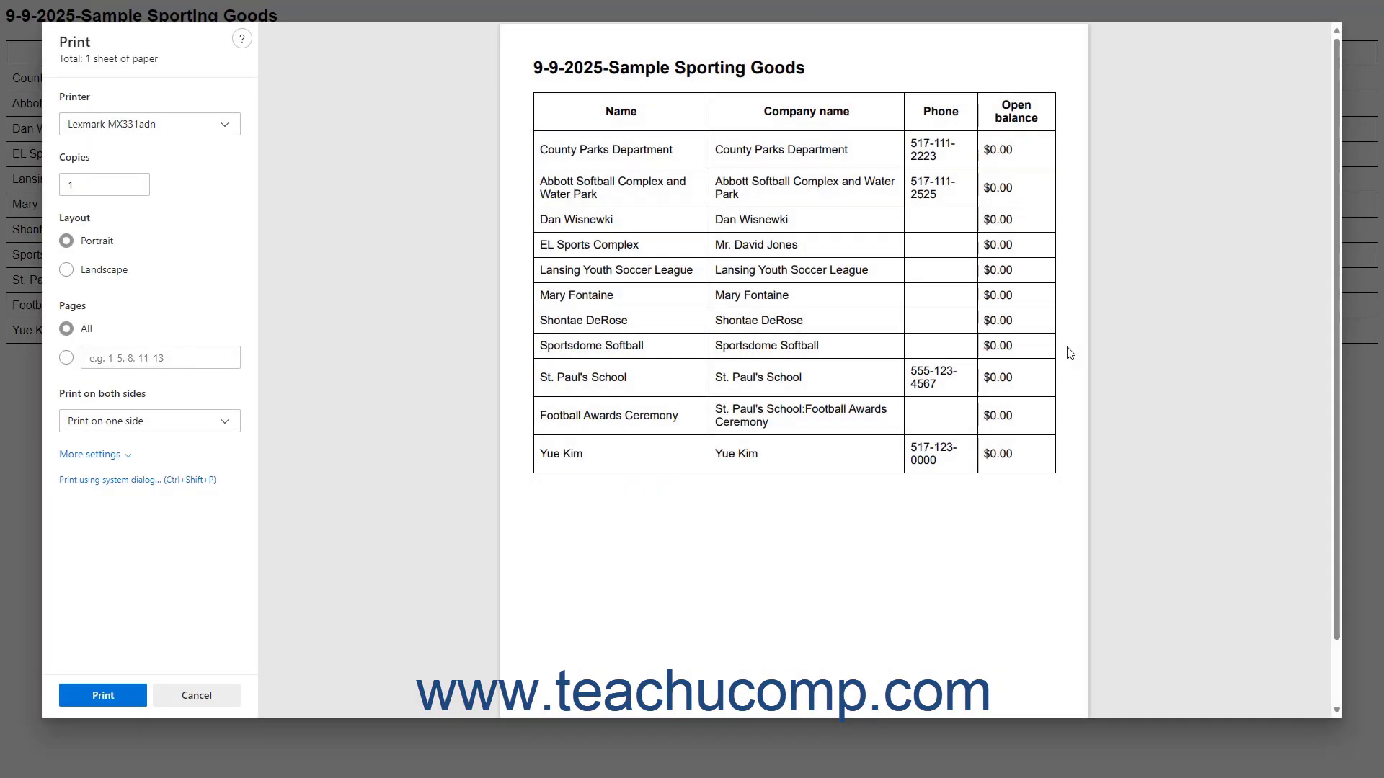
click(196, 695)
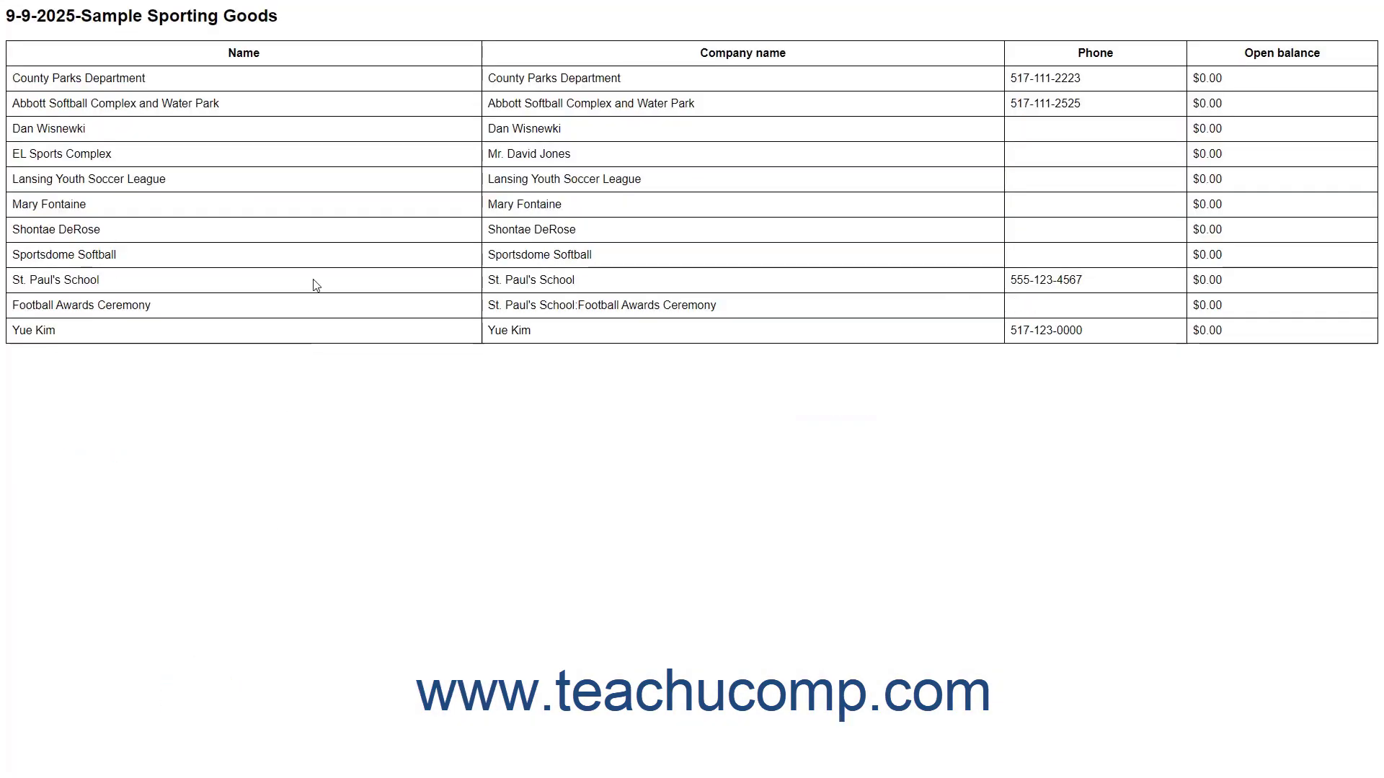
click(366, 11)
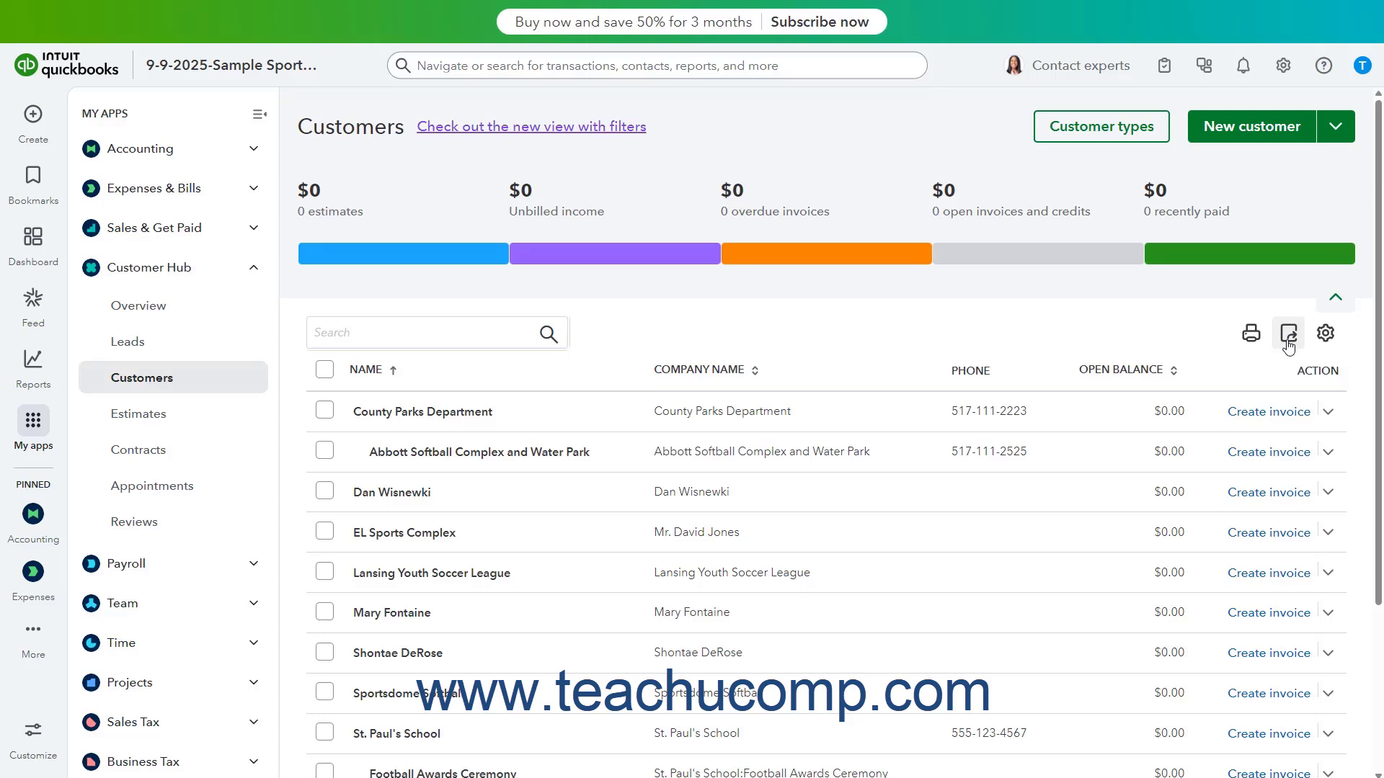
Step: Review the column, inclusion and page size settings of the customer list without changing any of them
click(1325, 334)
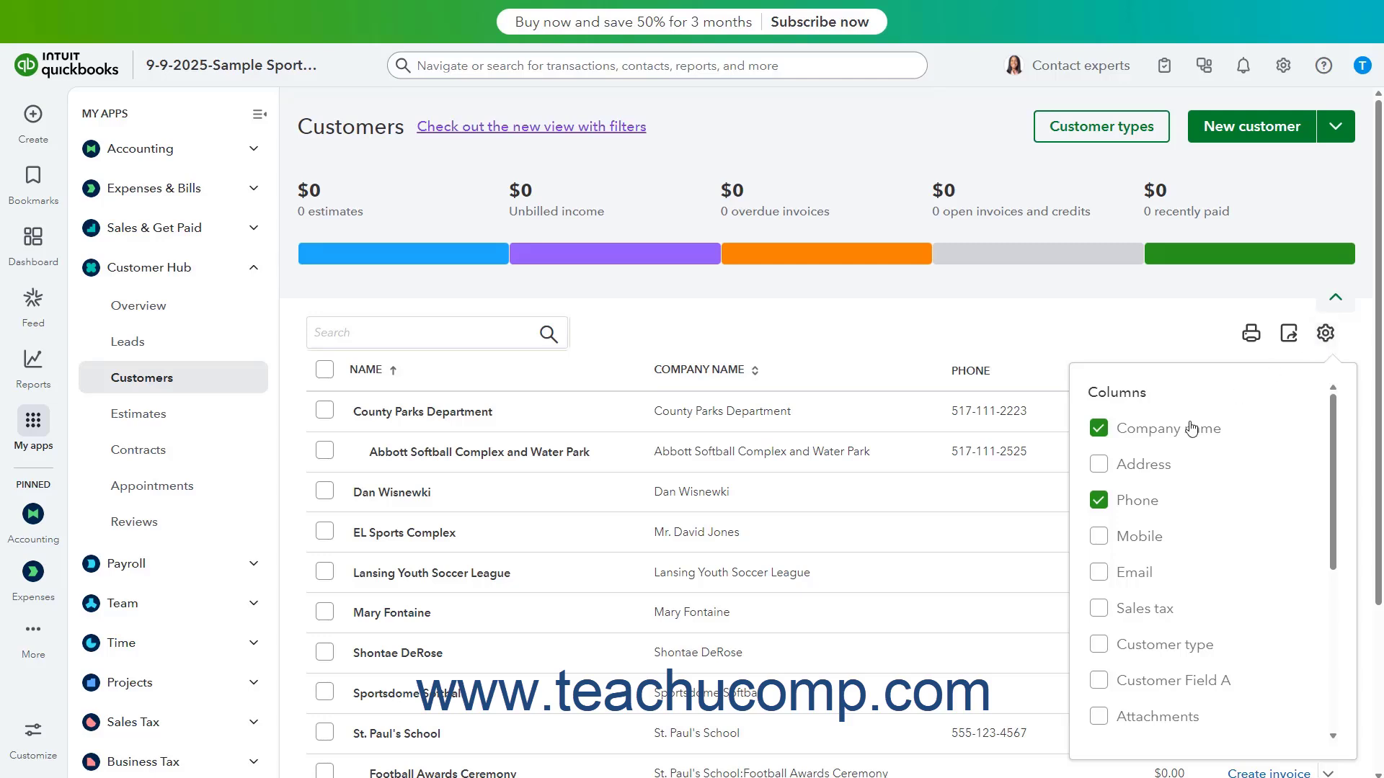
scroll(1180, 497, down, 4)
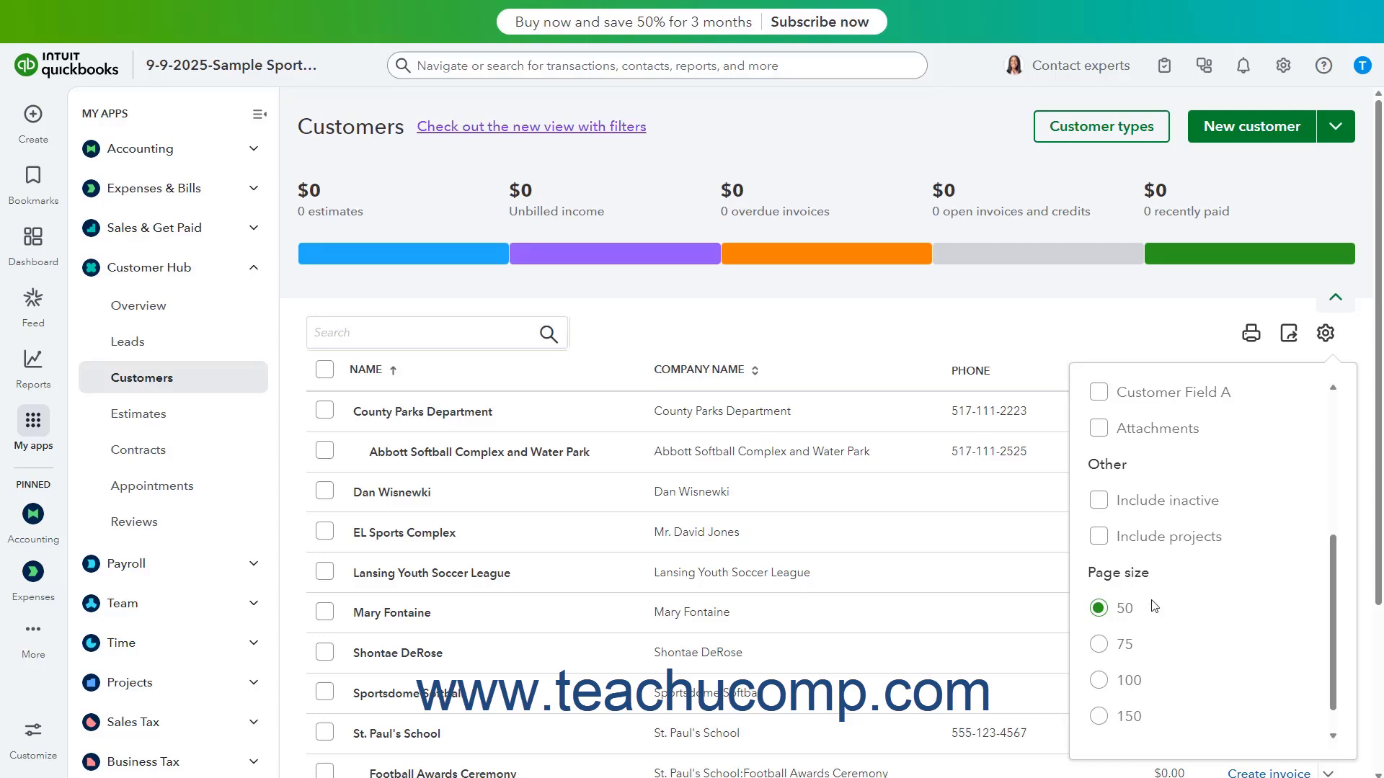
scroll(1182, 615, down, 1)
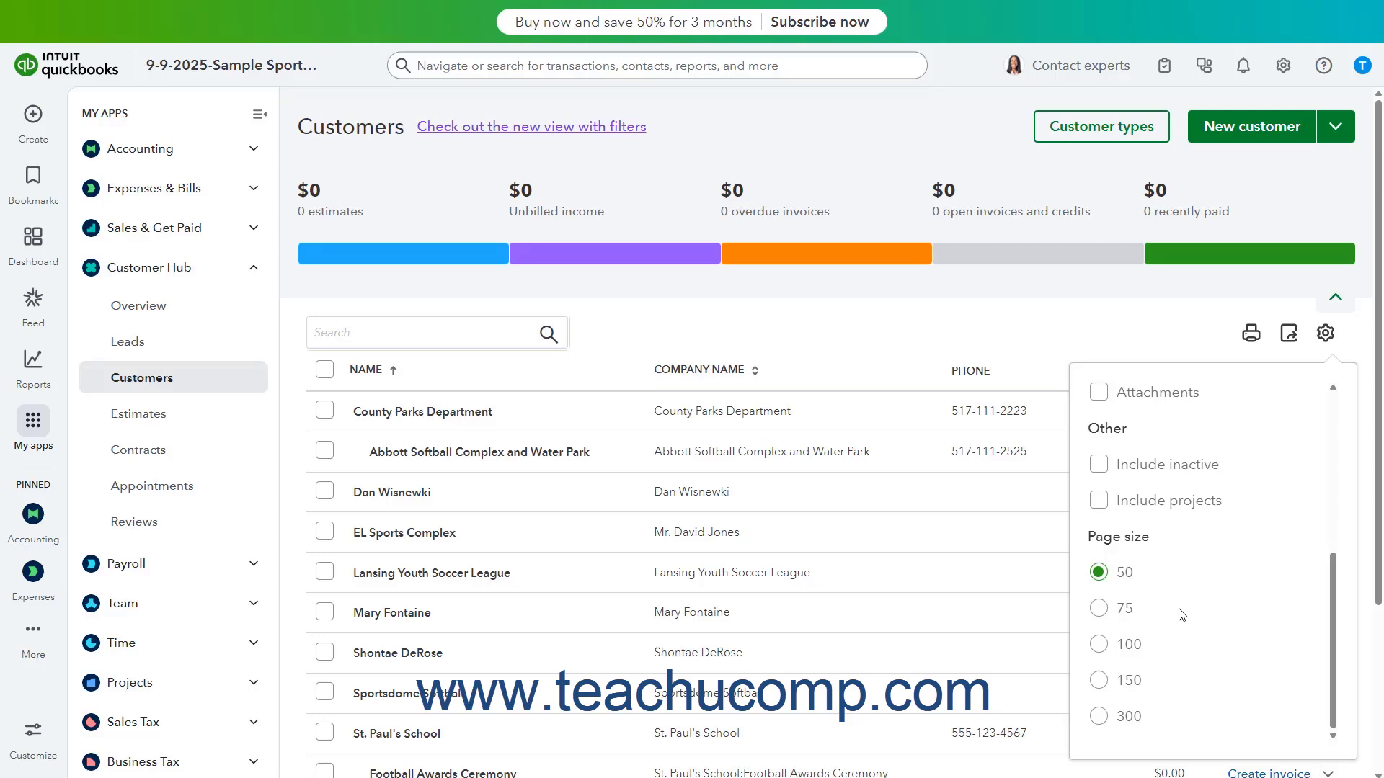
click(1325, 333)
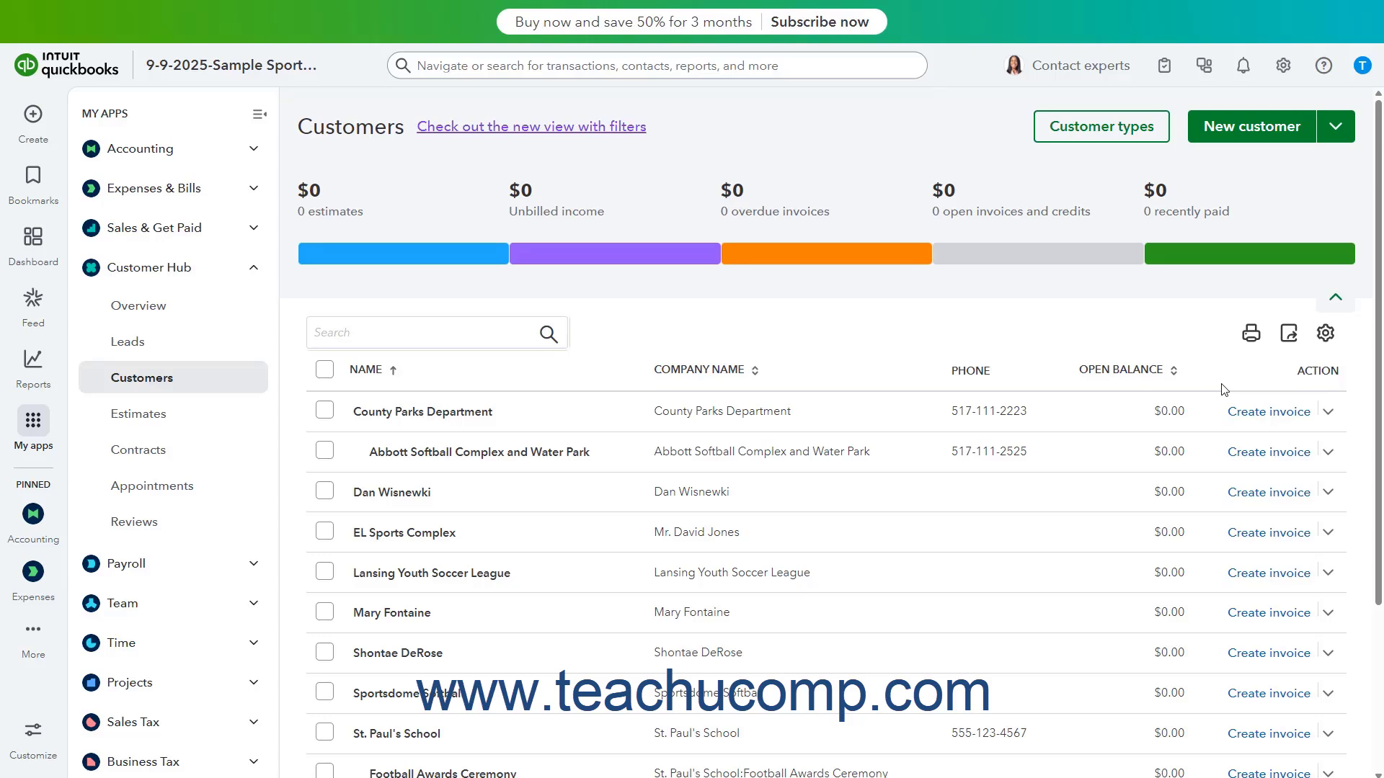
Step: Check the actions available for County Parks Department and look through the customer list down to its page navigation
click(1328, 414)
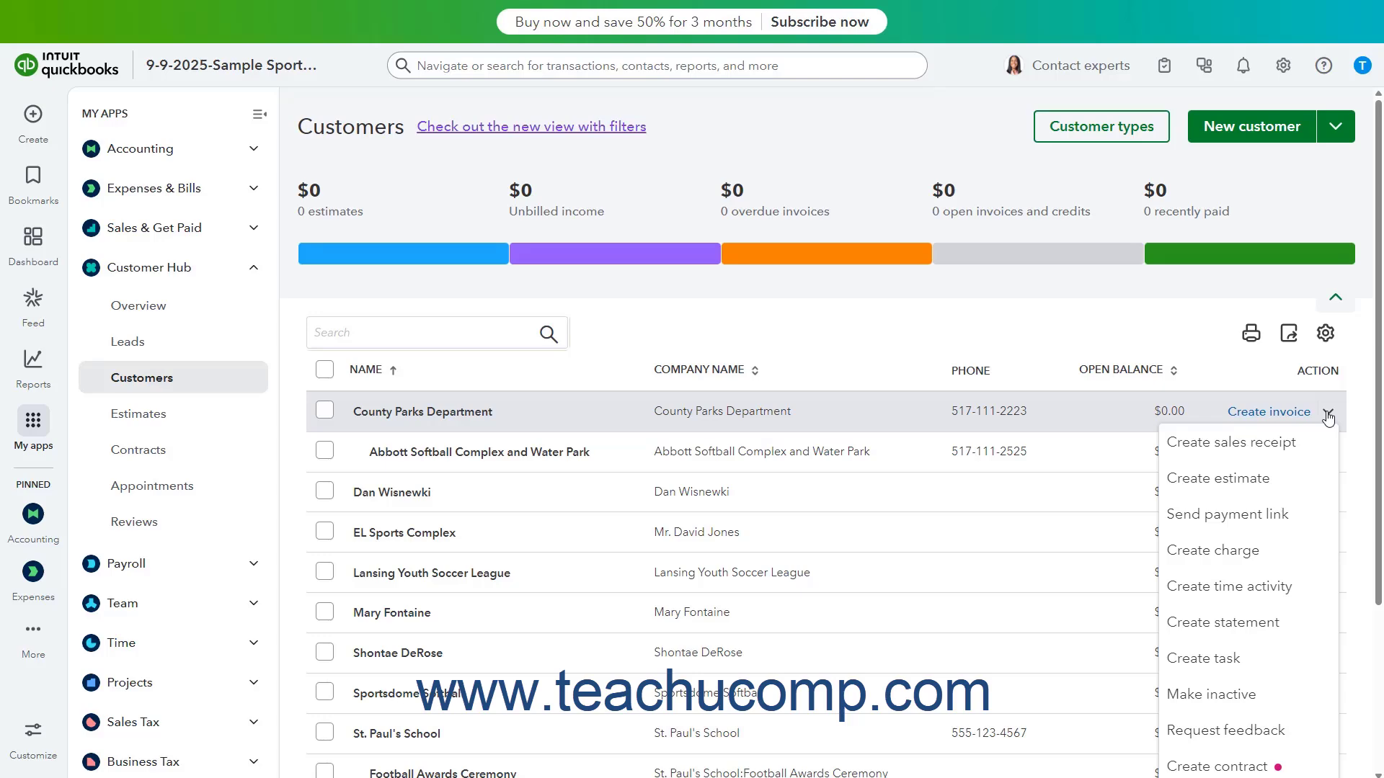
click(1328, 417)
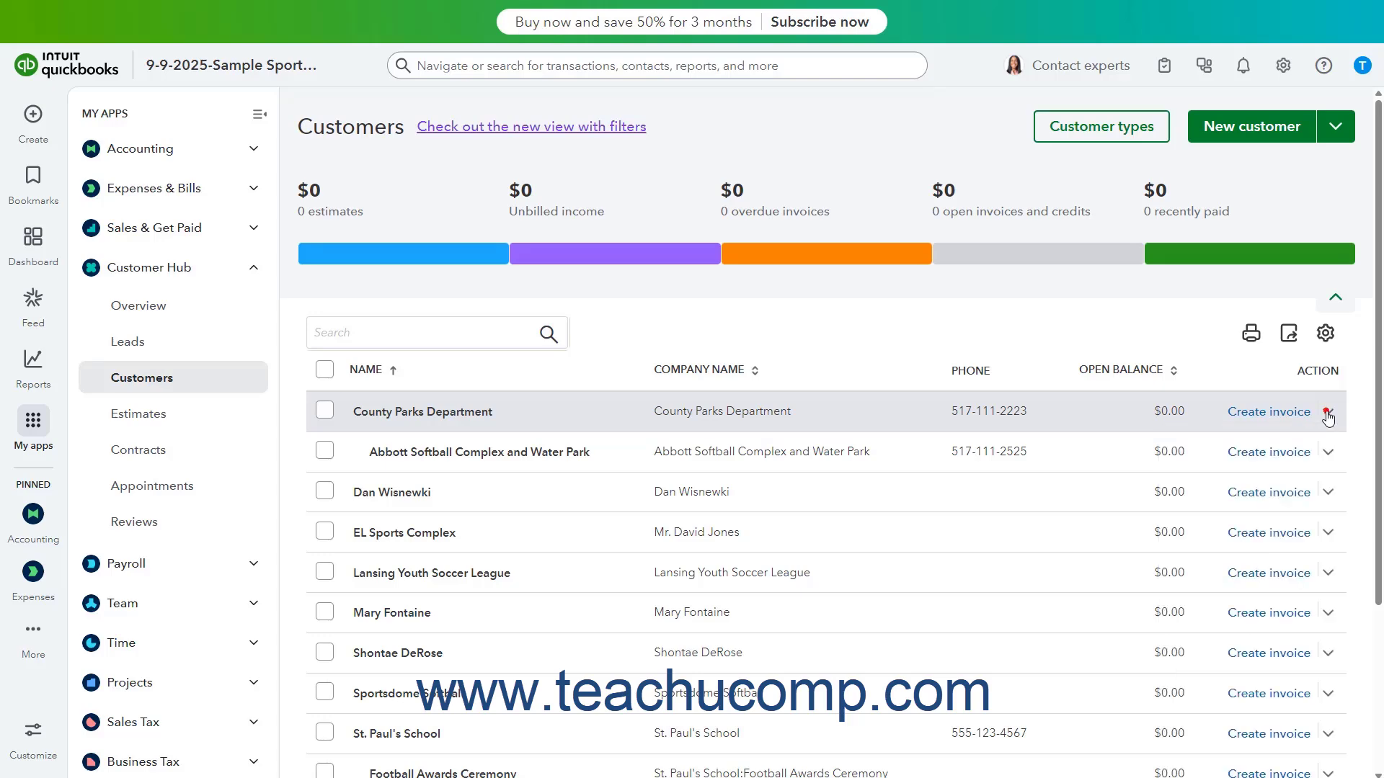
scroll(1328, 416, down, 3)
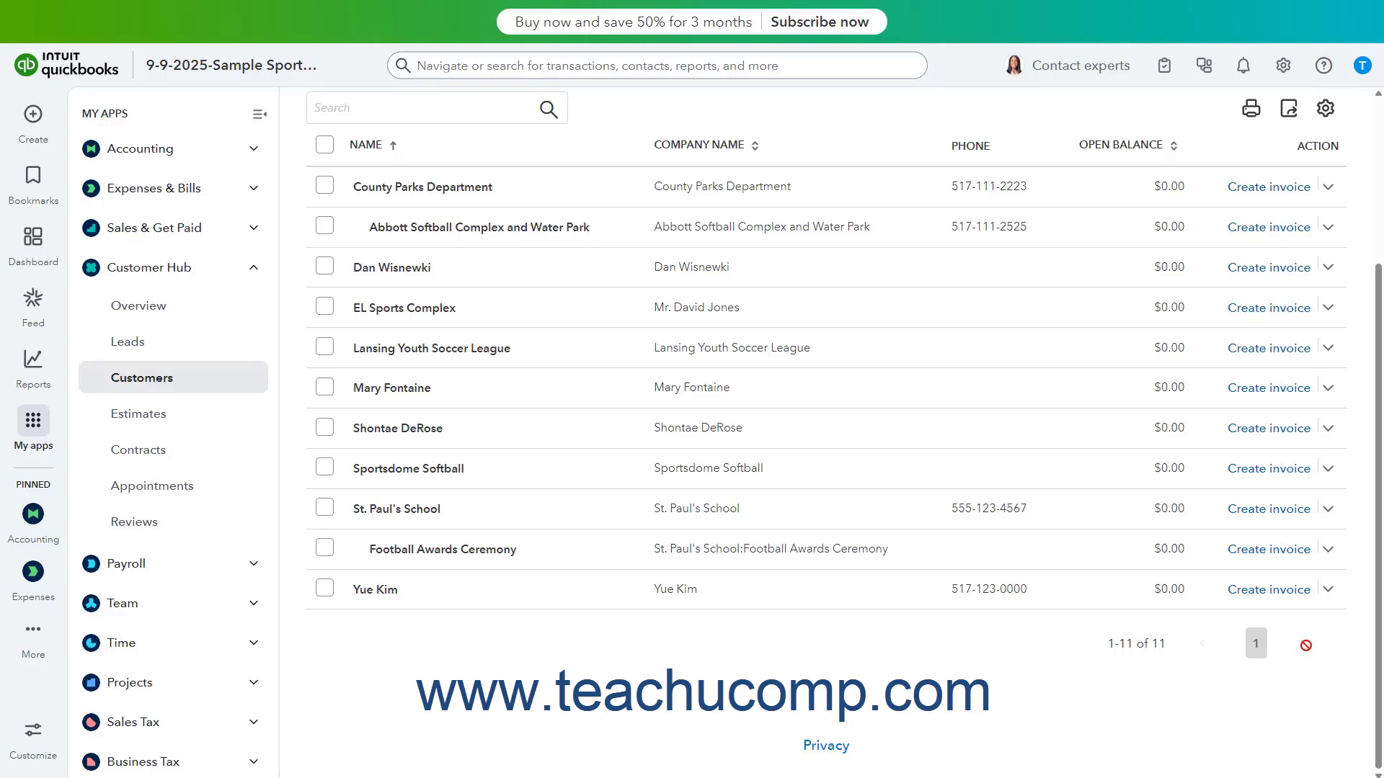
scroll(1202, 567, up, 3)
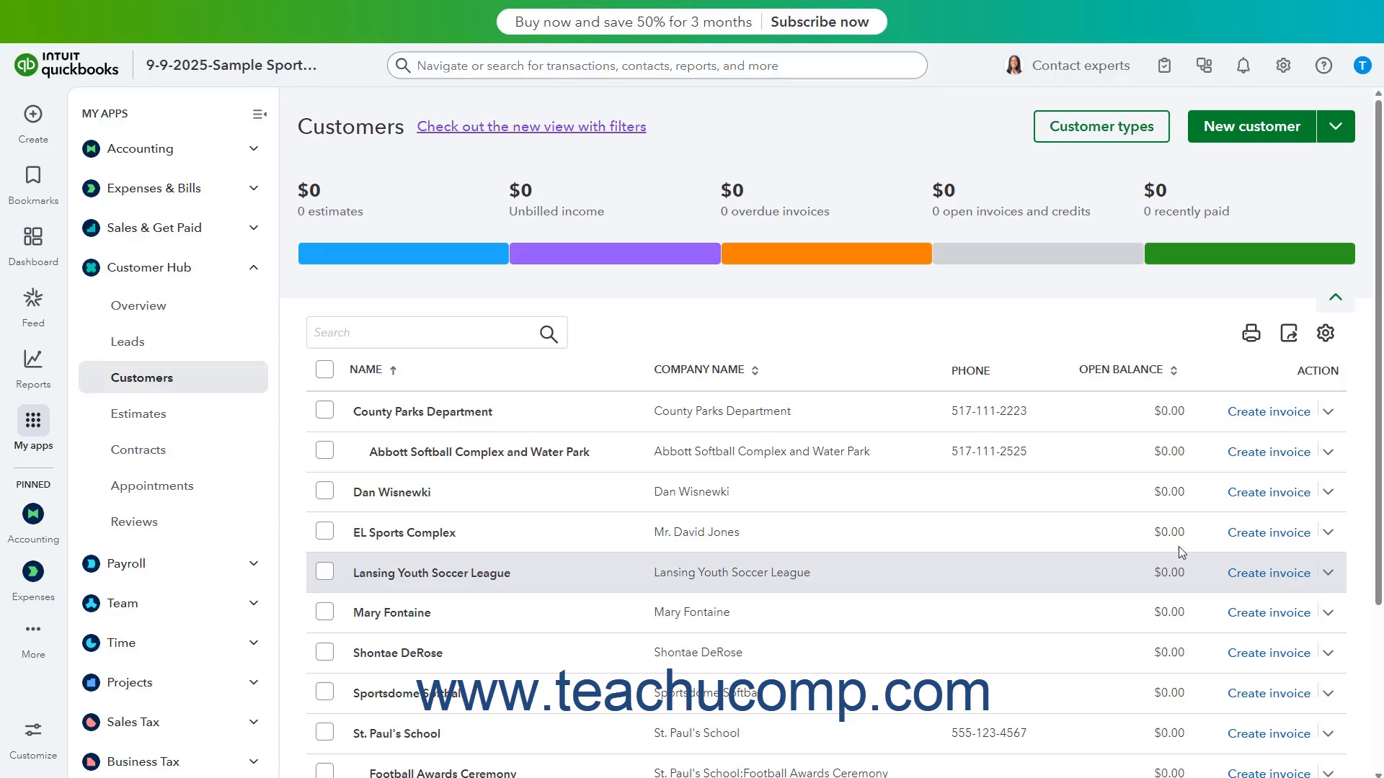
Step: Open County Parks Department's record and look through its Activity Feed, Statements, Recurring Transactions, Projects and Customer Details sections
click(442, 415)
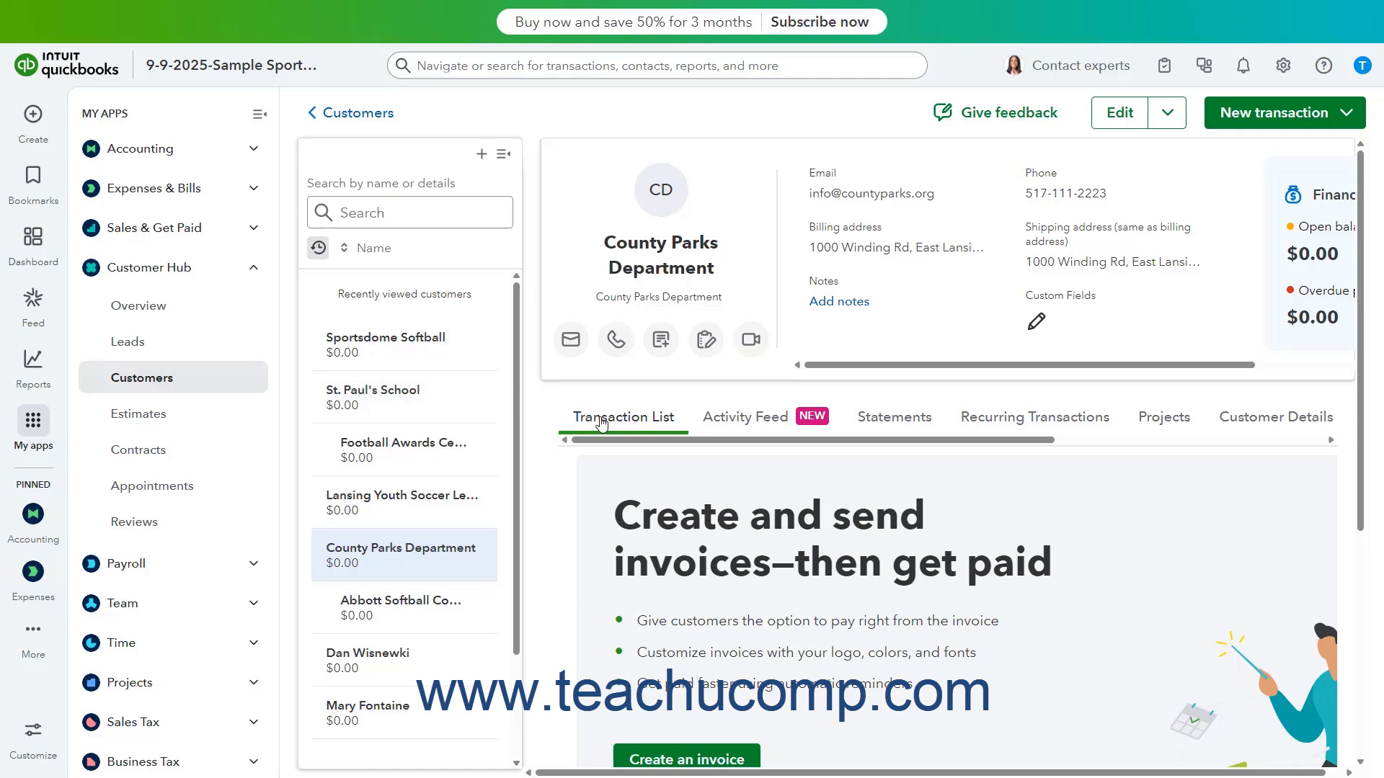
click(729, 418)
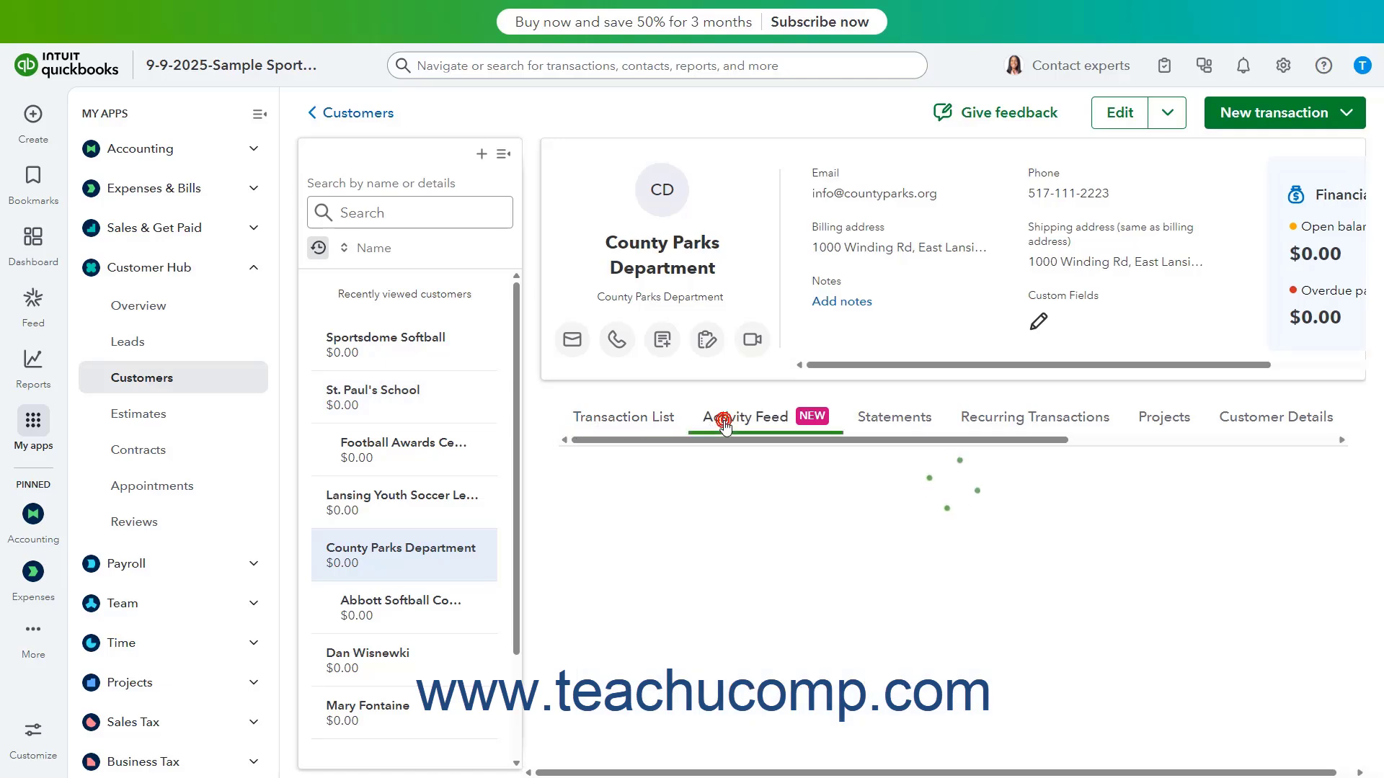
click(872, 428)
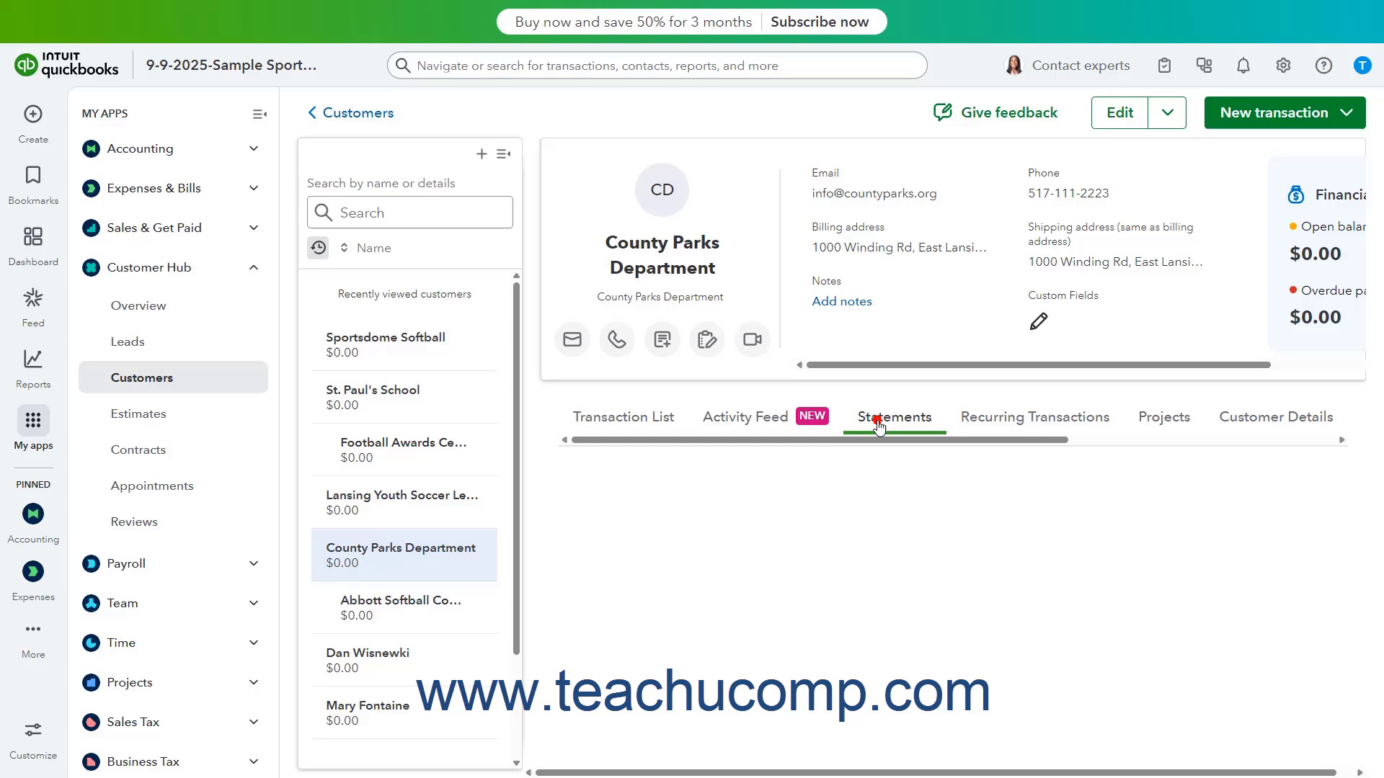
click(996, 422)
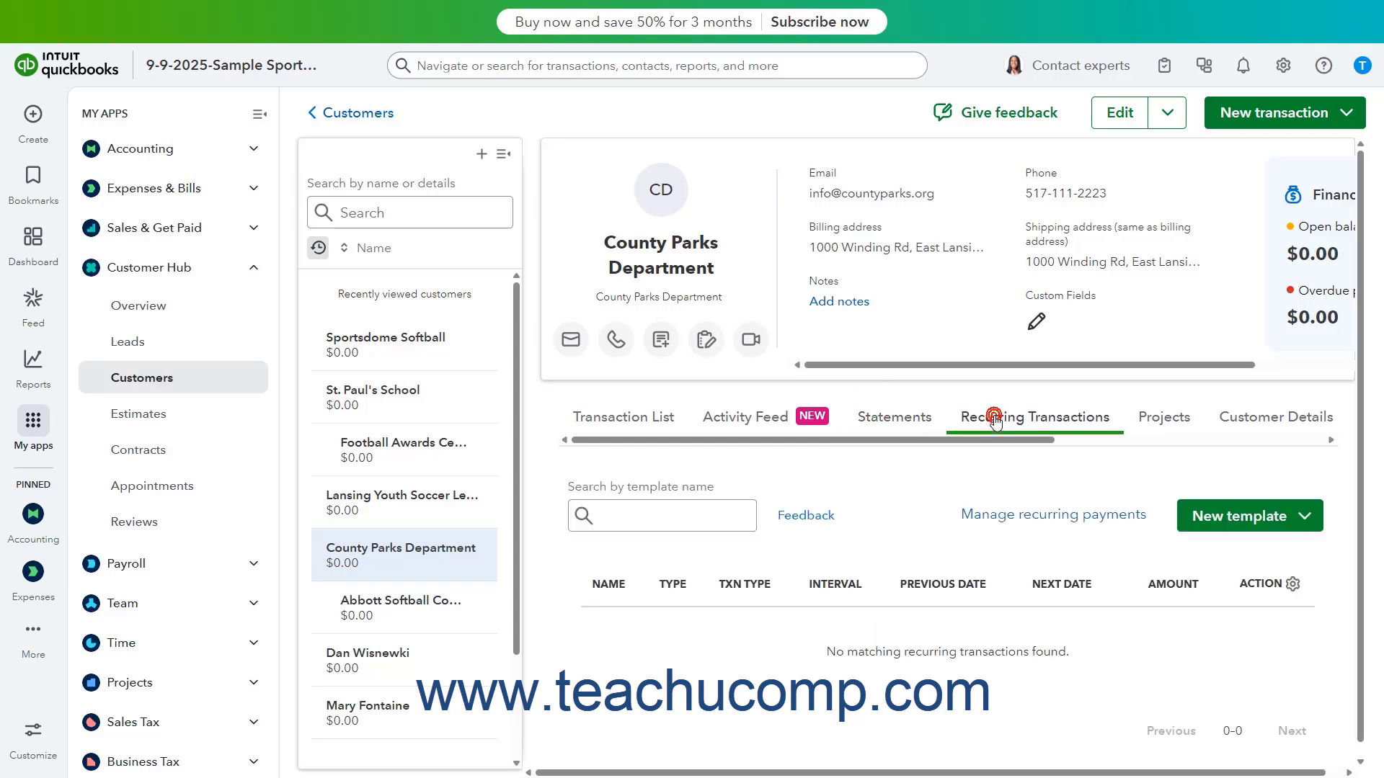
click(1159, 425)
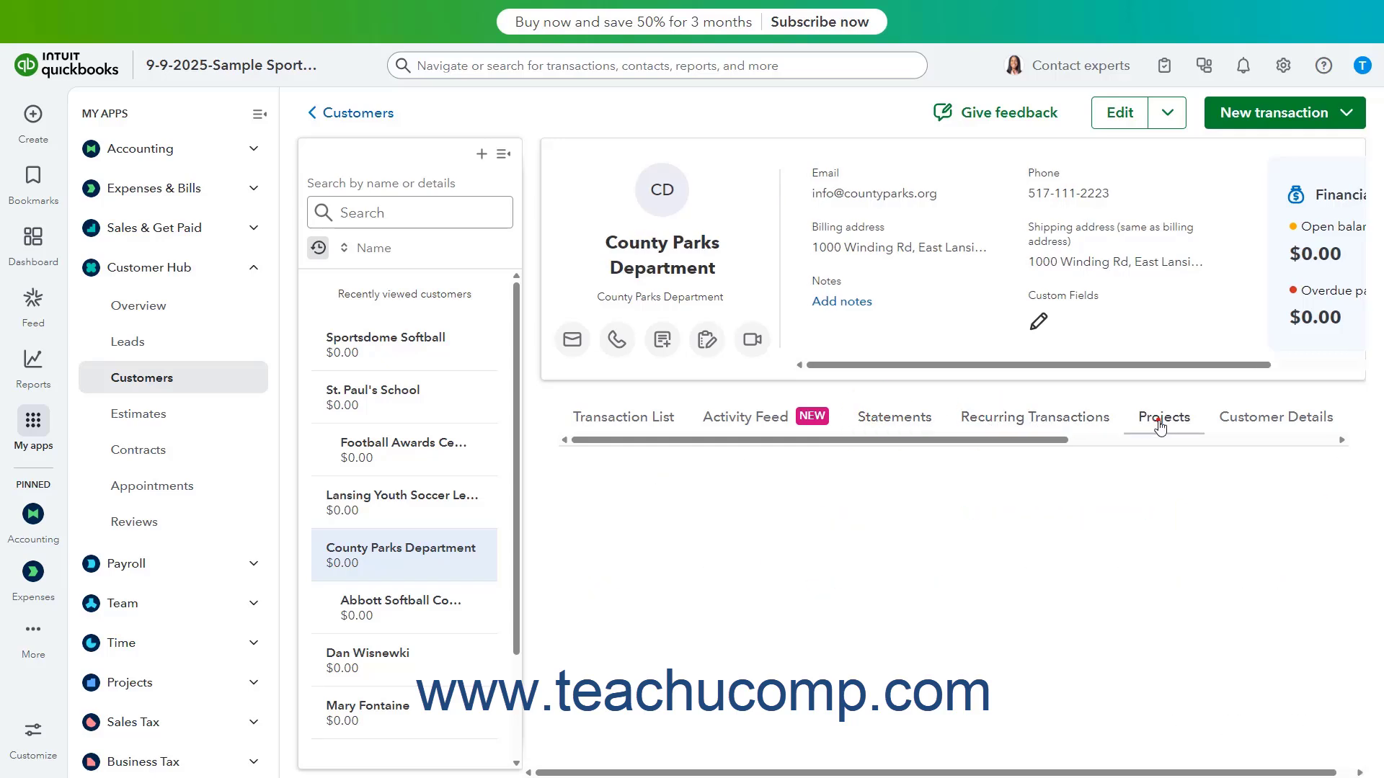
click(1254, 425)
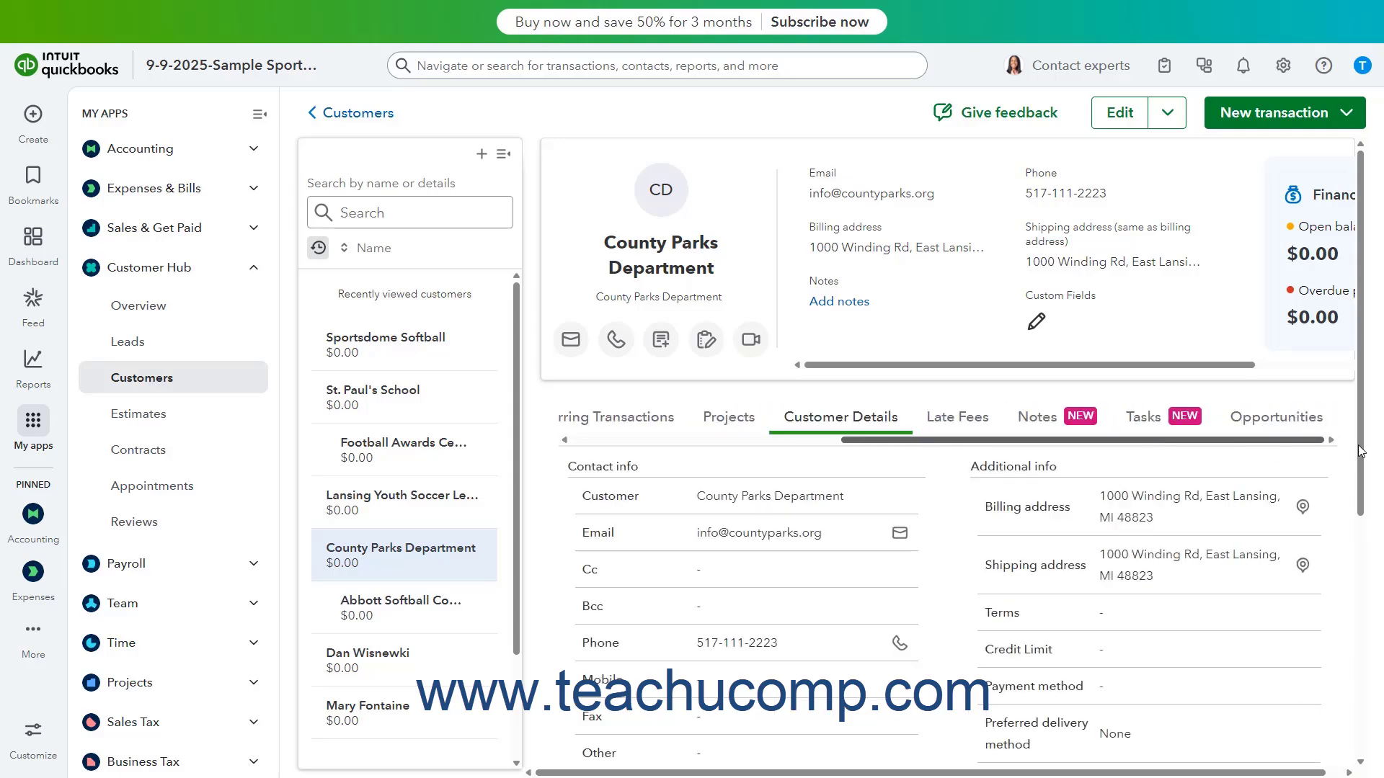
Step: View the customer's Late Fees, Notes, Tasks, Opportunities and Transaction List sections, and return to the Customers page
click(967, 417)
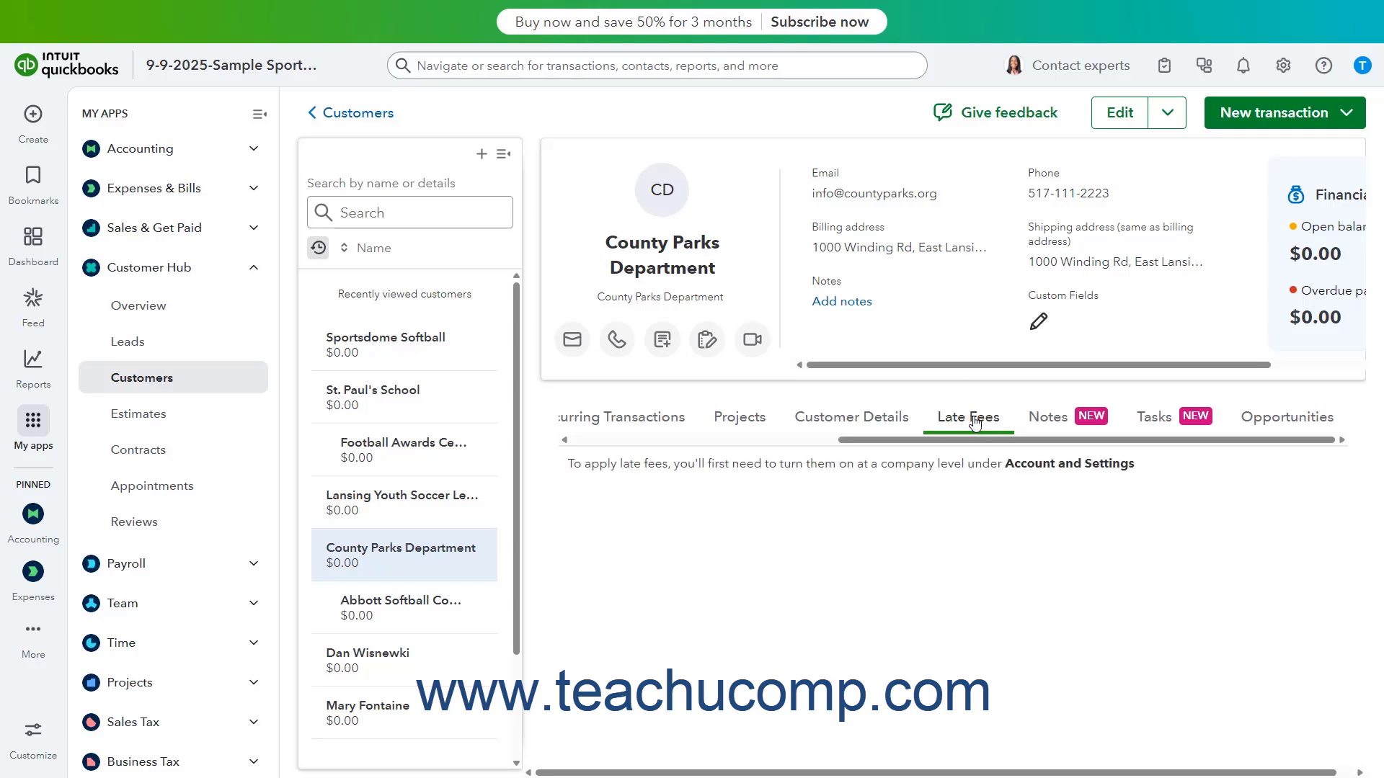
click(1053, 419)
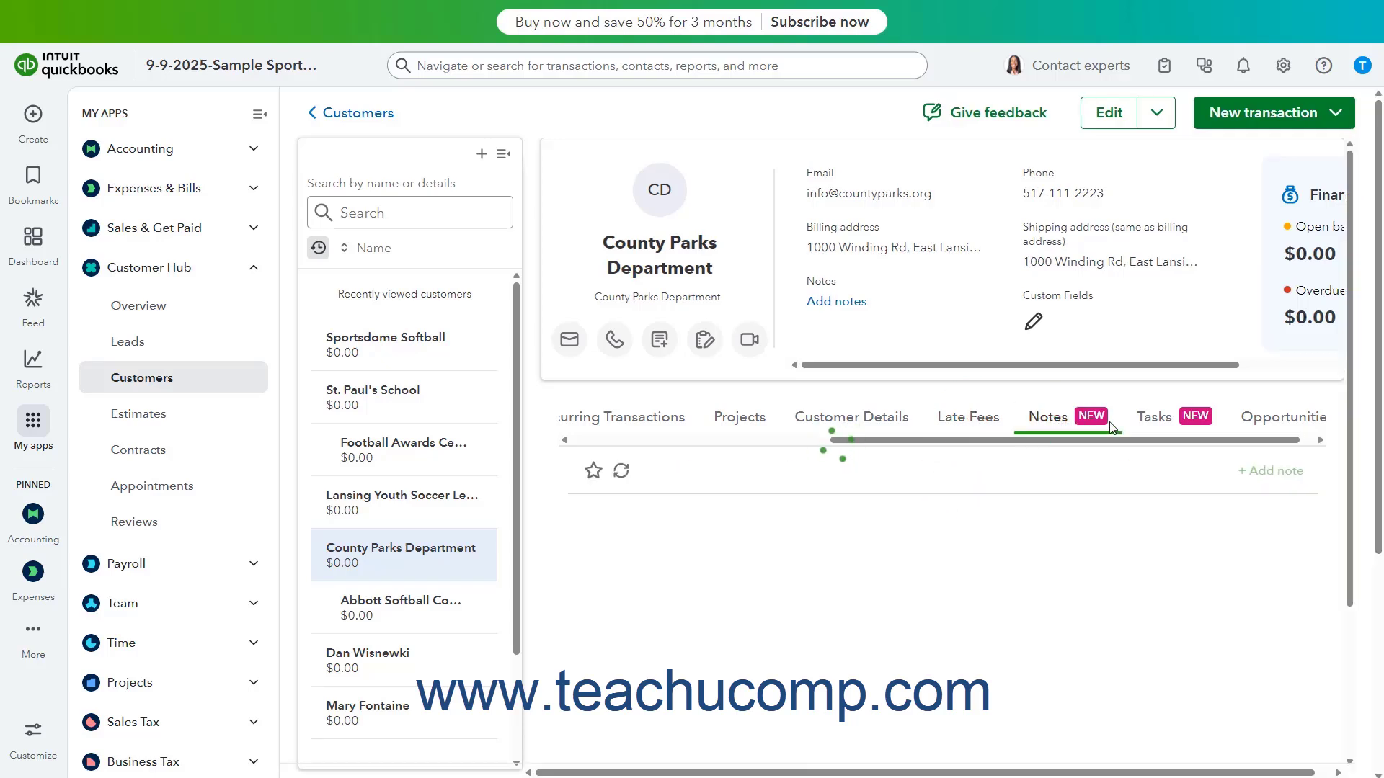
click(1160, 423)
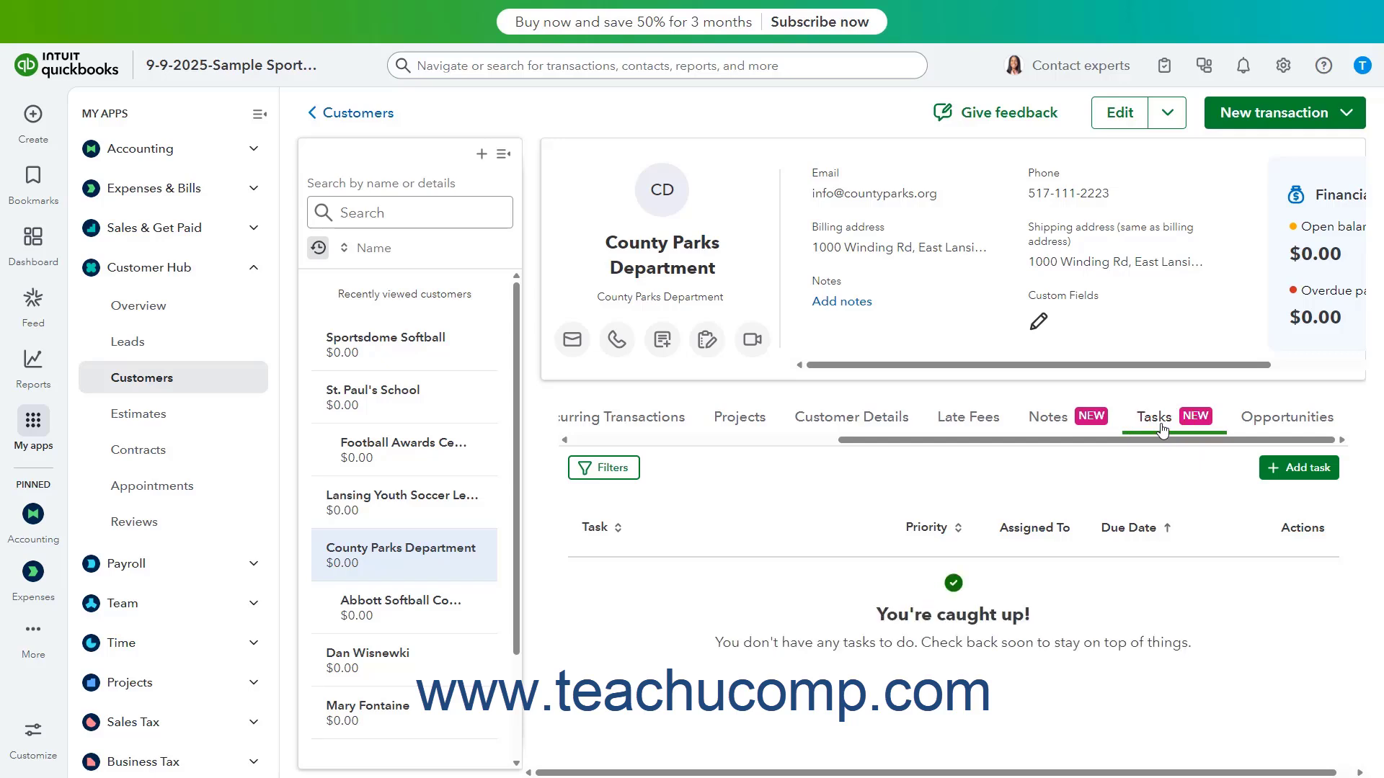
click(1278, 424)
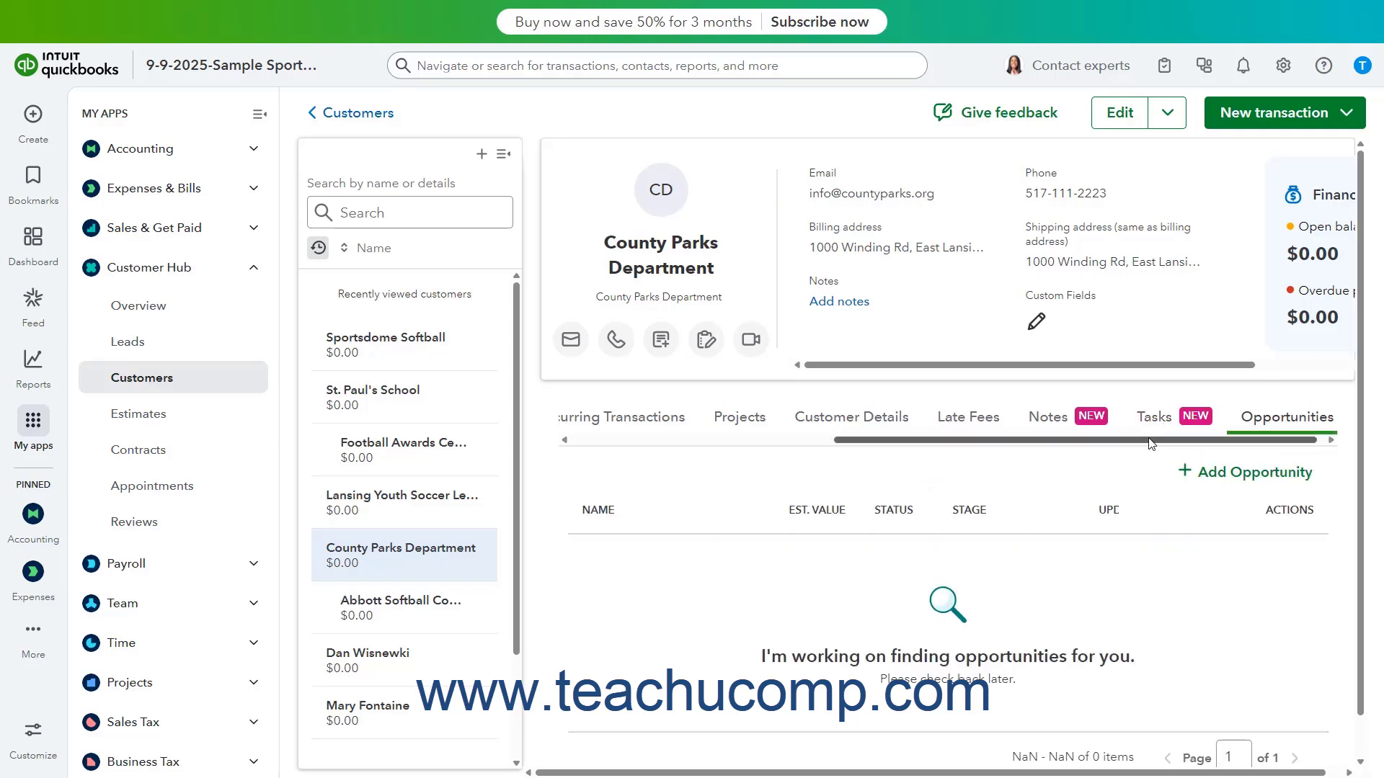
click(665, 425)
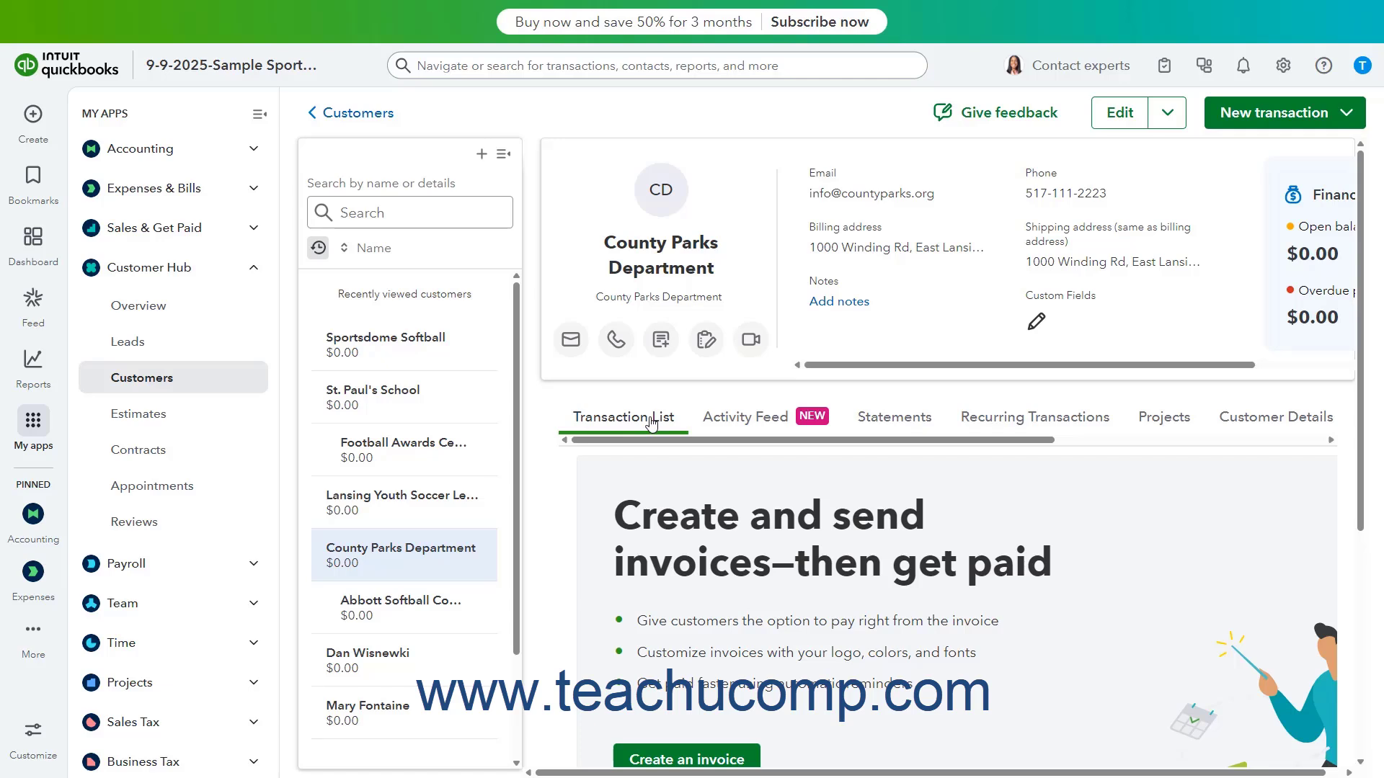
click(376, 119)
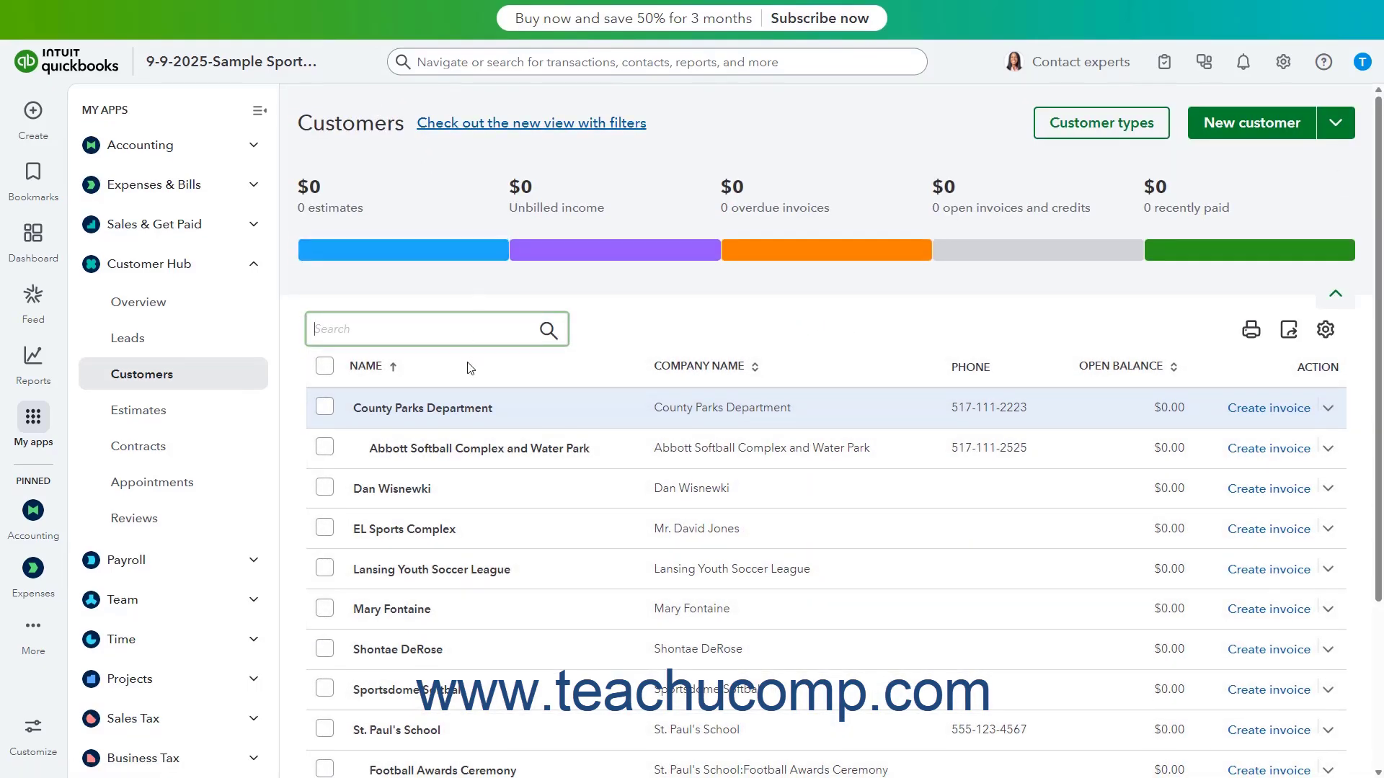
Step: Open County Parks Department's customer information for editing, review its fields and save the record
click(451, 407)
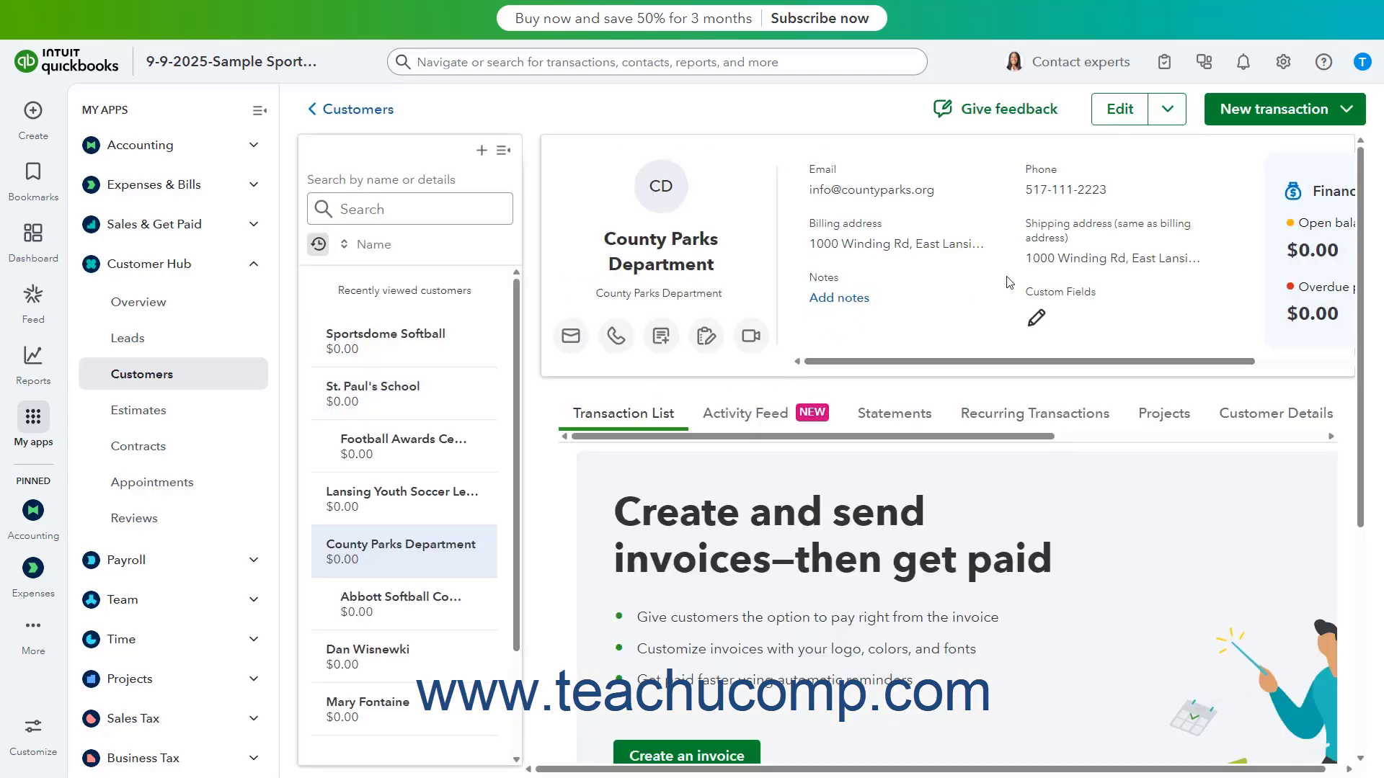
click(1111, 115)
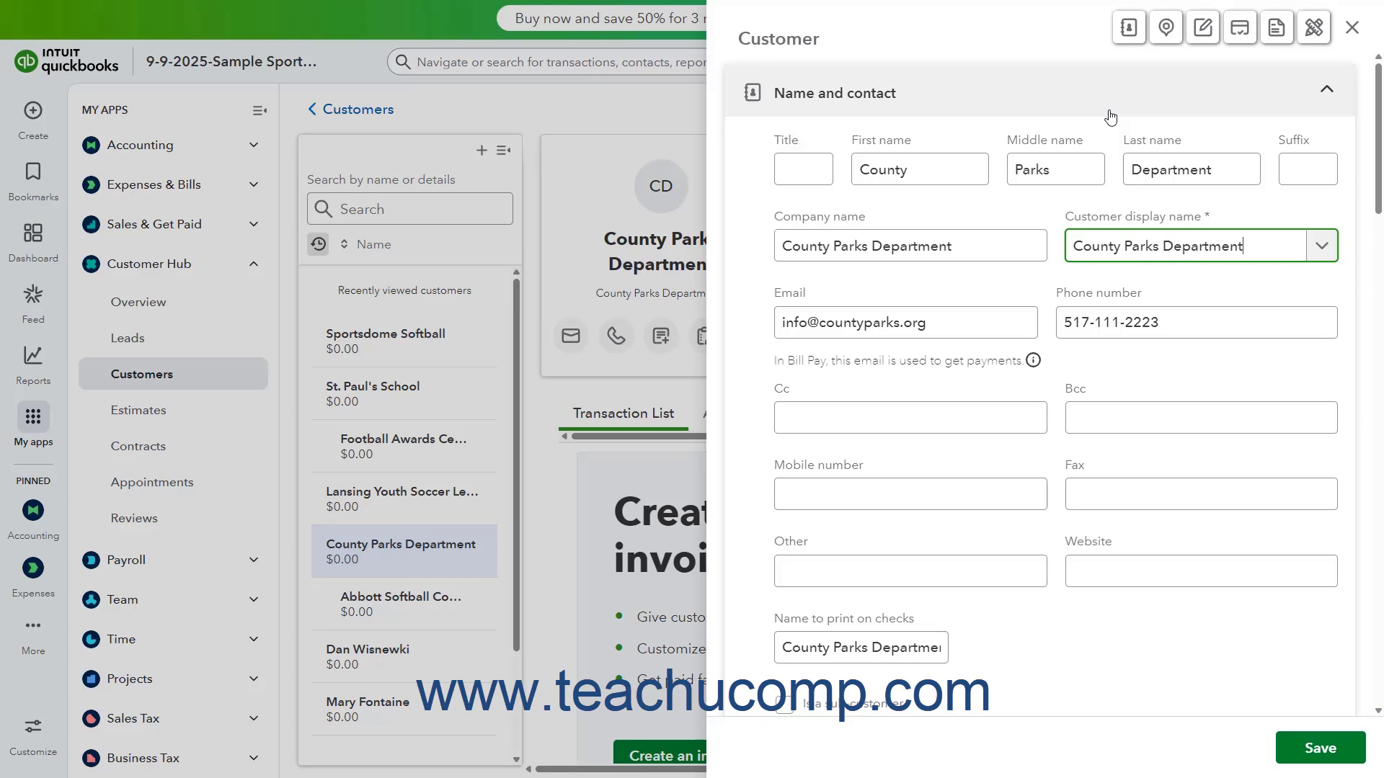
click(1313, 750)
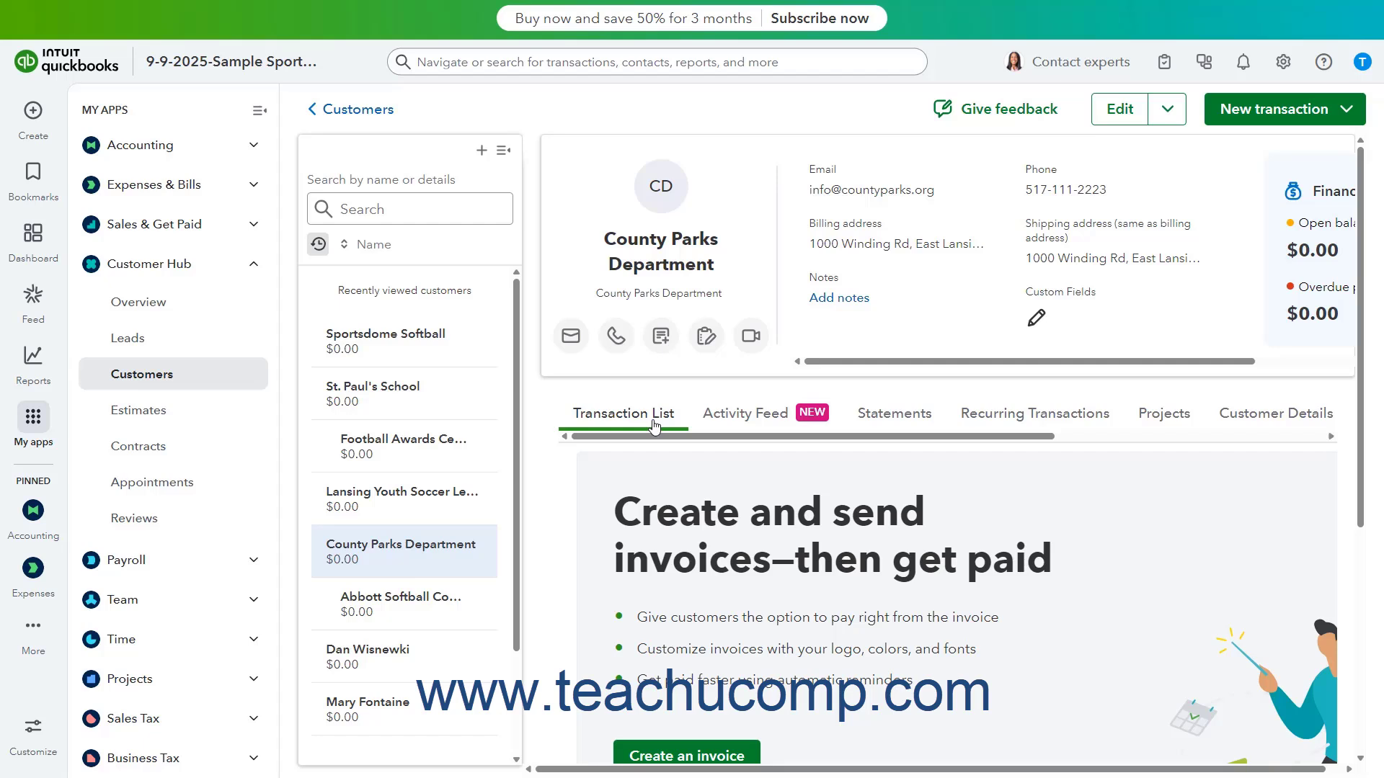
Step: Start making County Parks Department inactive from its record, cancel the request and return to the Customers page
click(1165, 117)
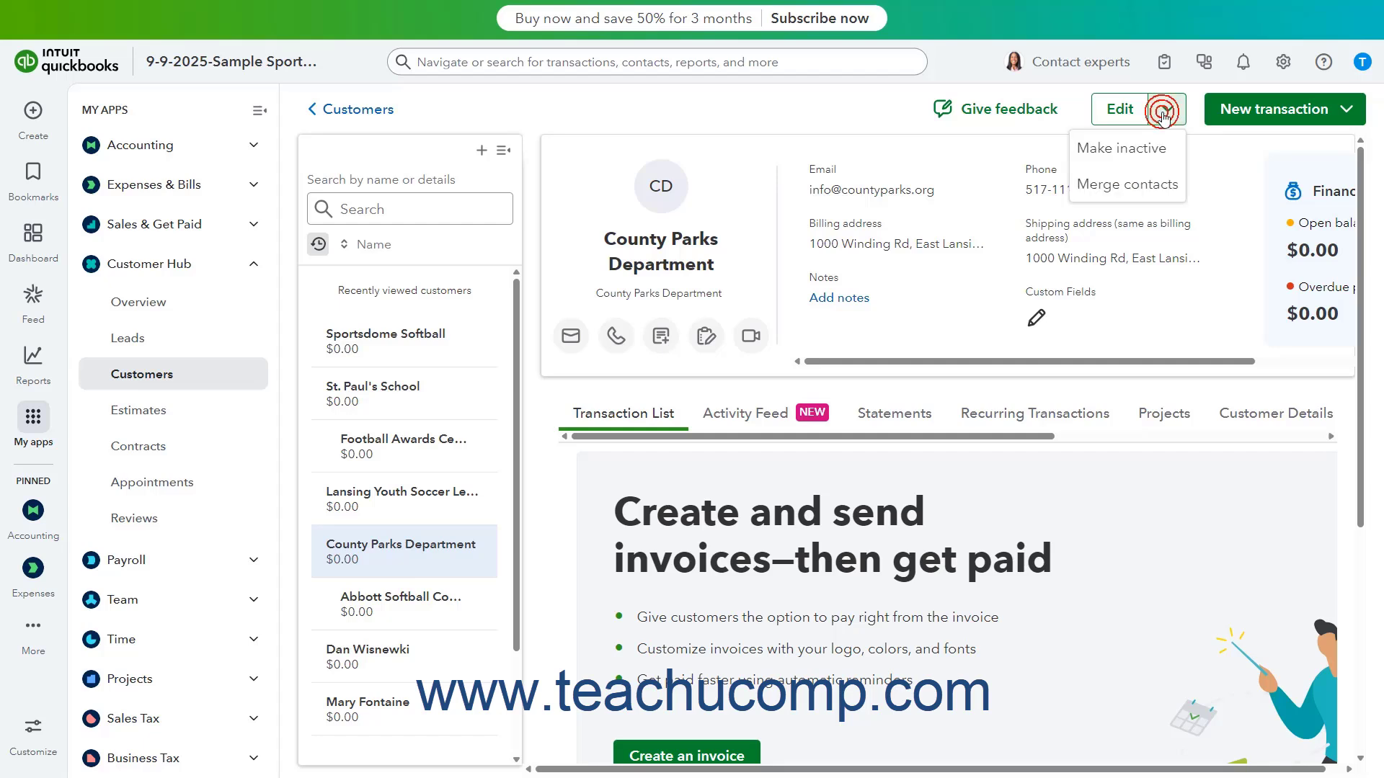
click(1139, 149)
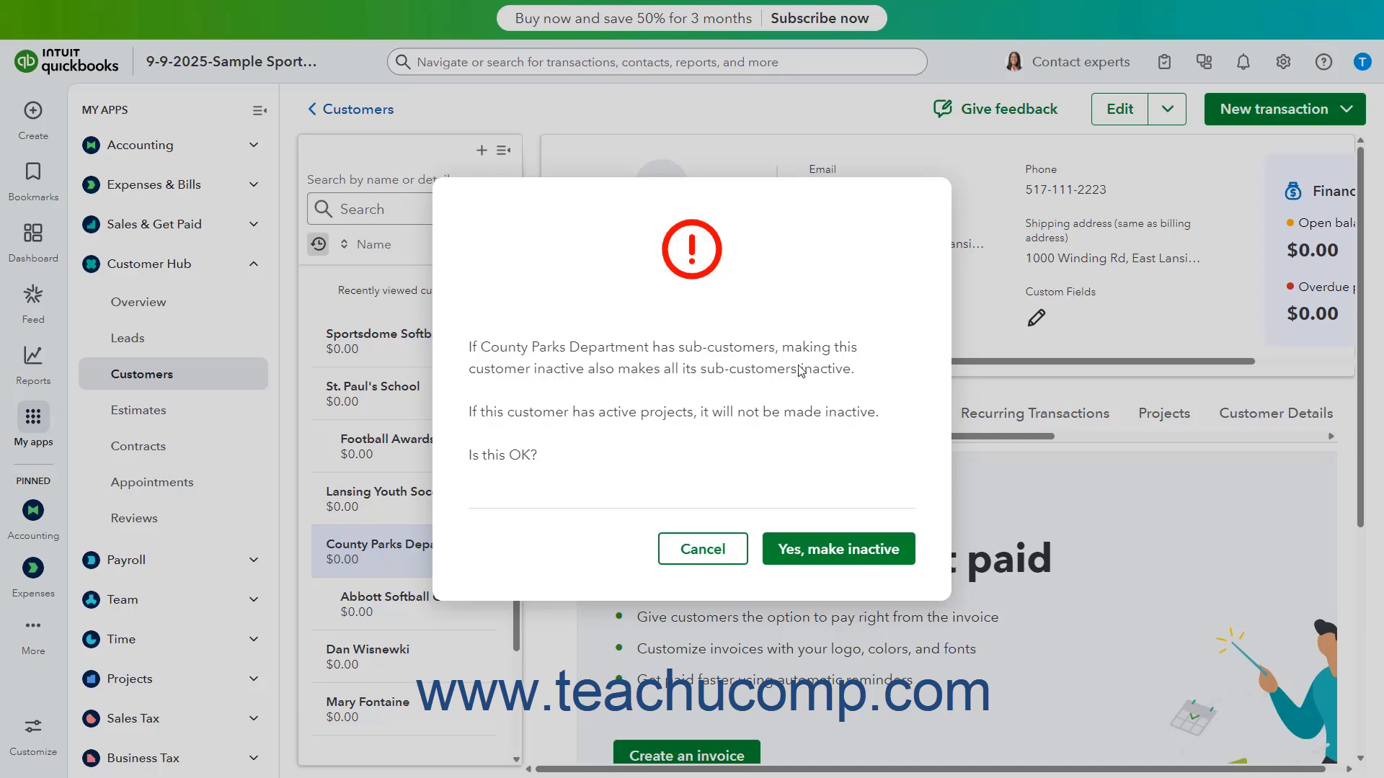
click(702, 549)
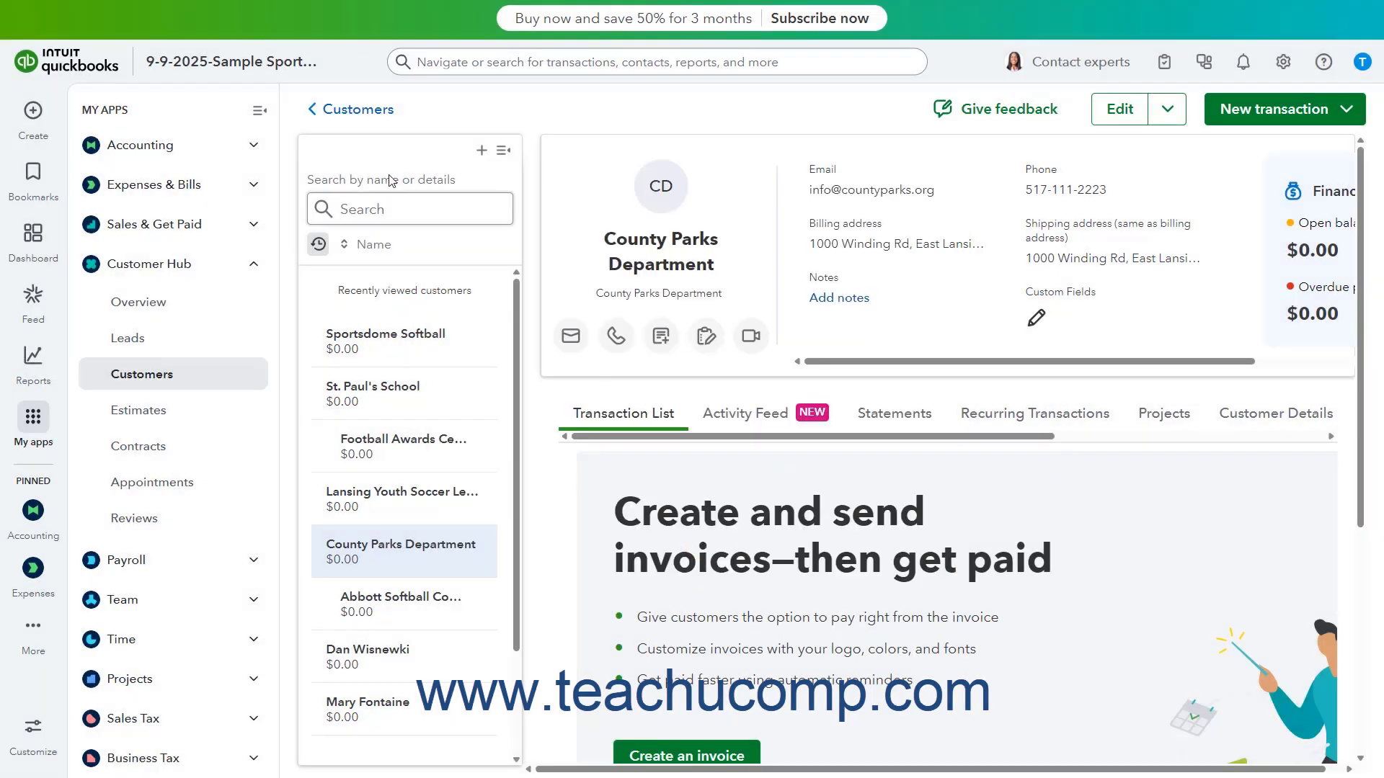
click(350, 111)
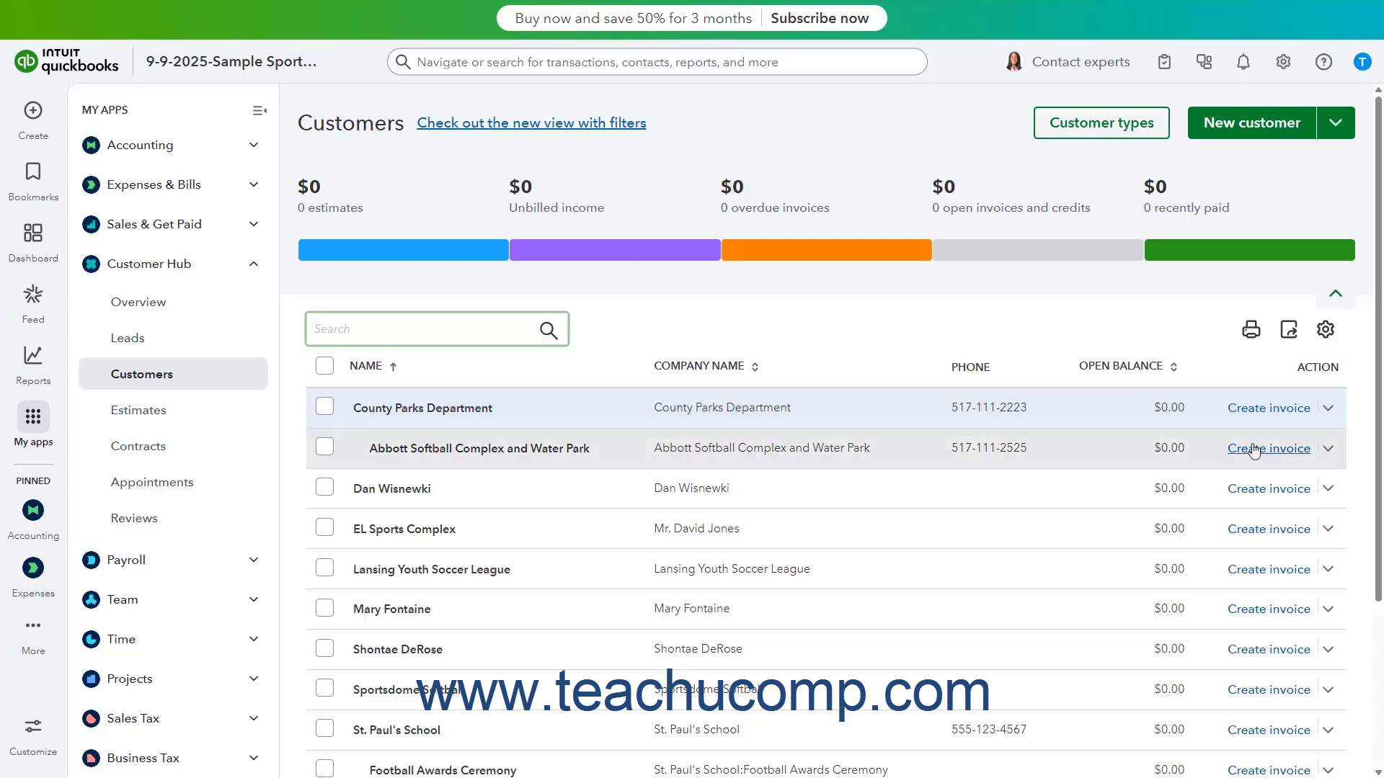
Step: Make the sub-customer Abbott Softball Complex and Water Park inactive from the customer list
click(1327, 449)
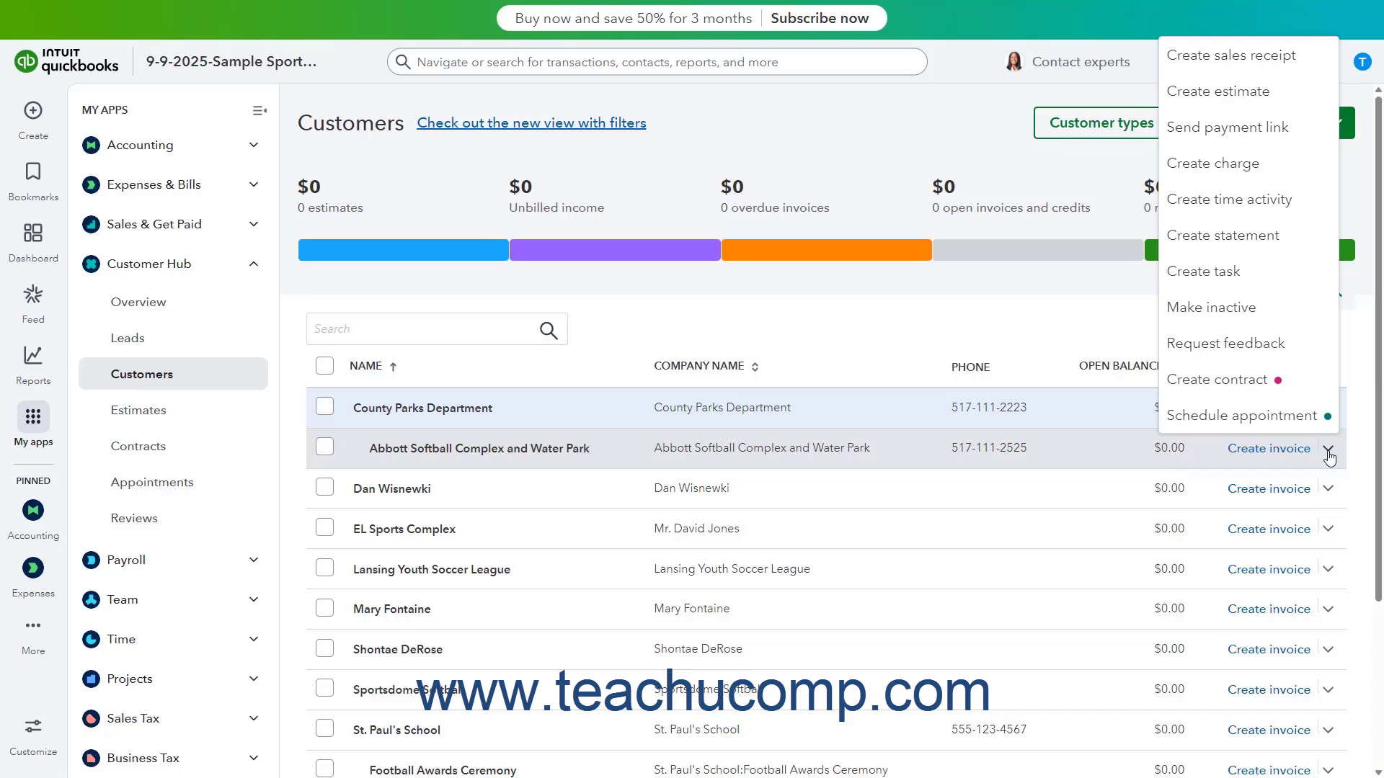
click(1277, 309)
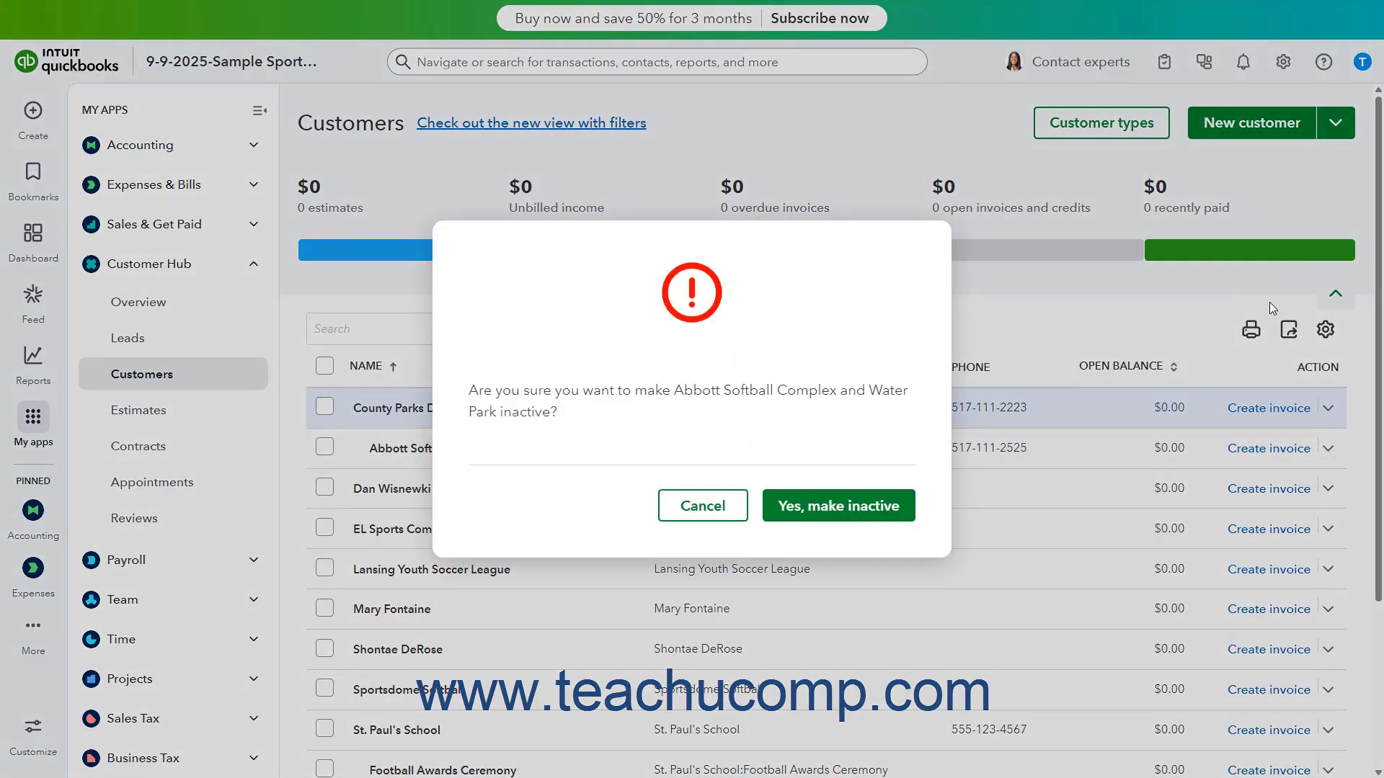
click(855, 514)
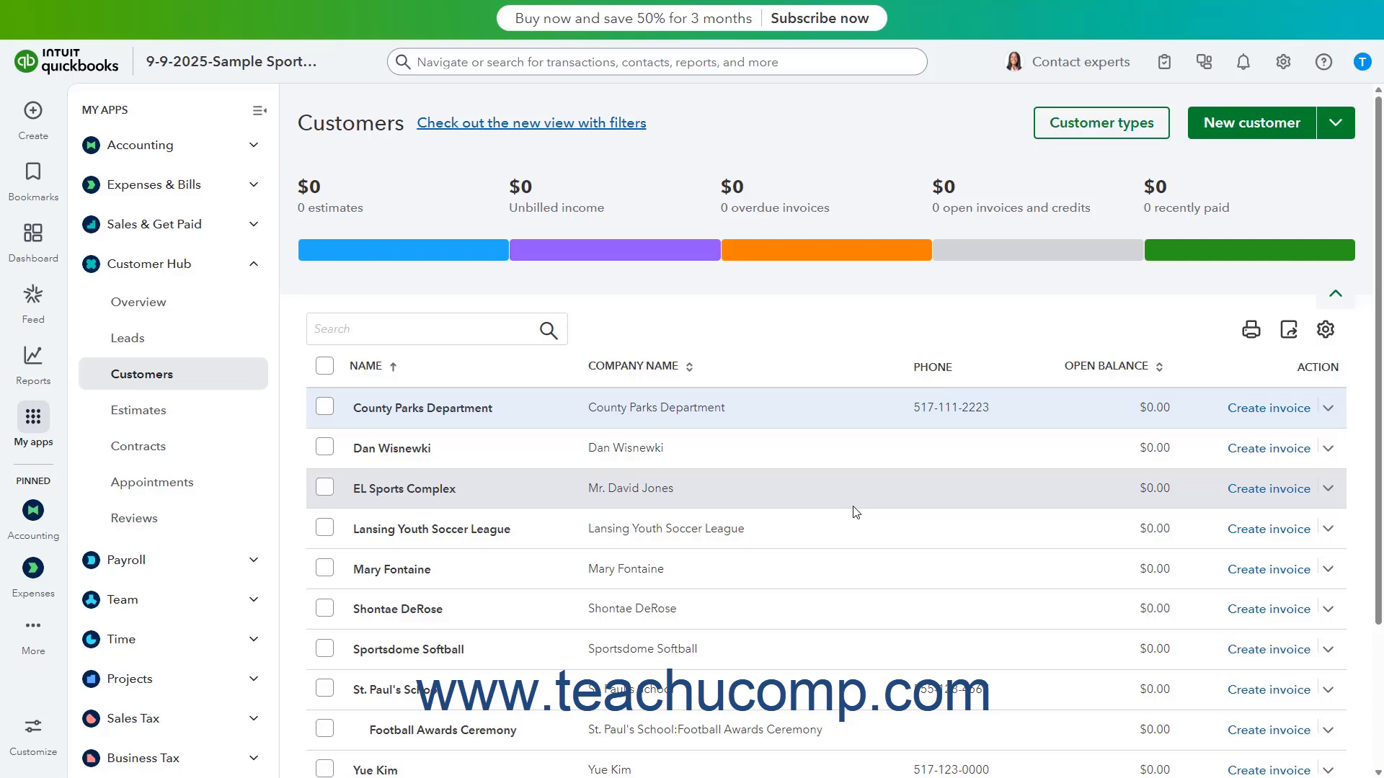
Step: Include inactive customers in the customer list and make Abbott Softball Complex and Water Park active again
click(1329, 338)
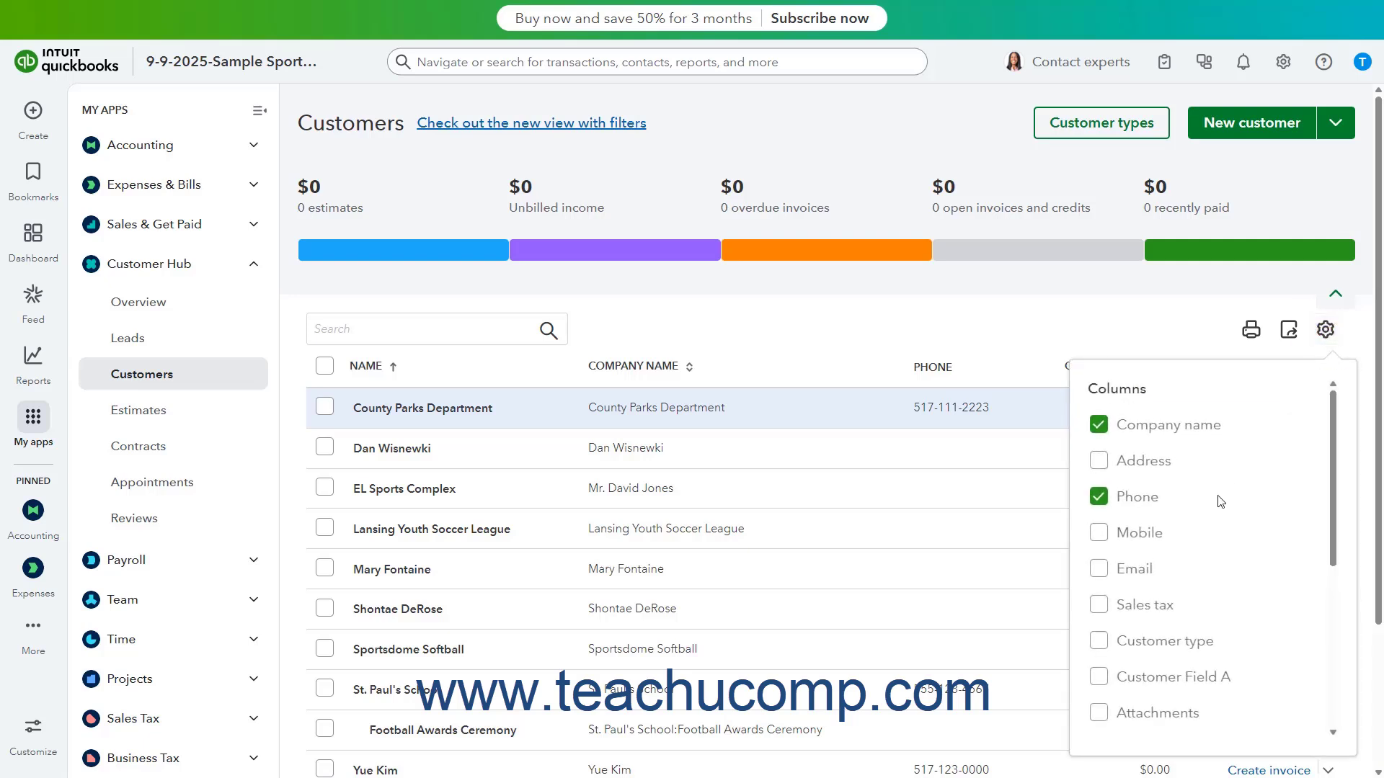
scroll(1218, 494, down, 4)
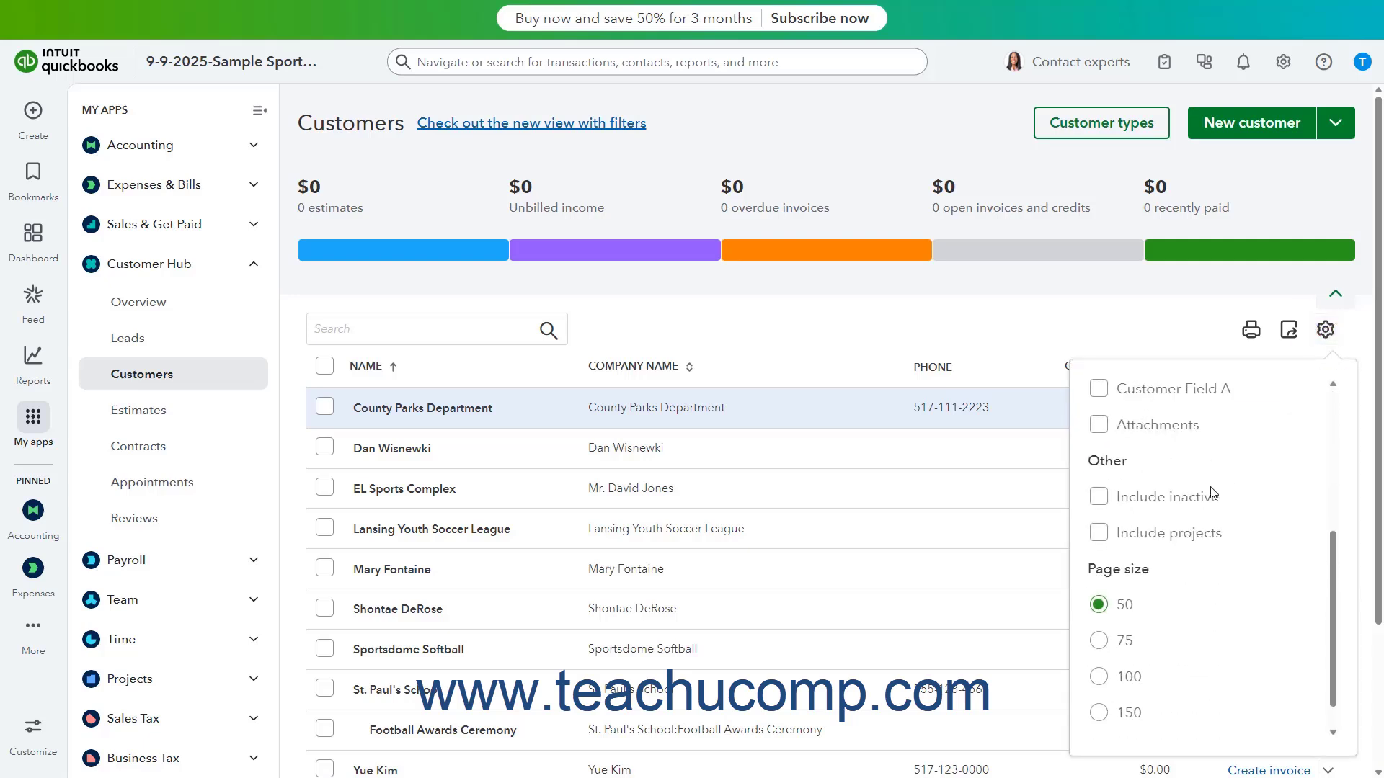
click(1098, 497)
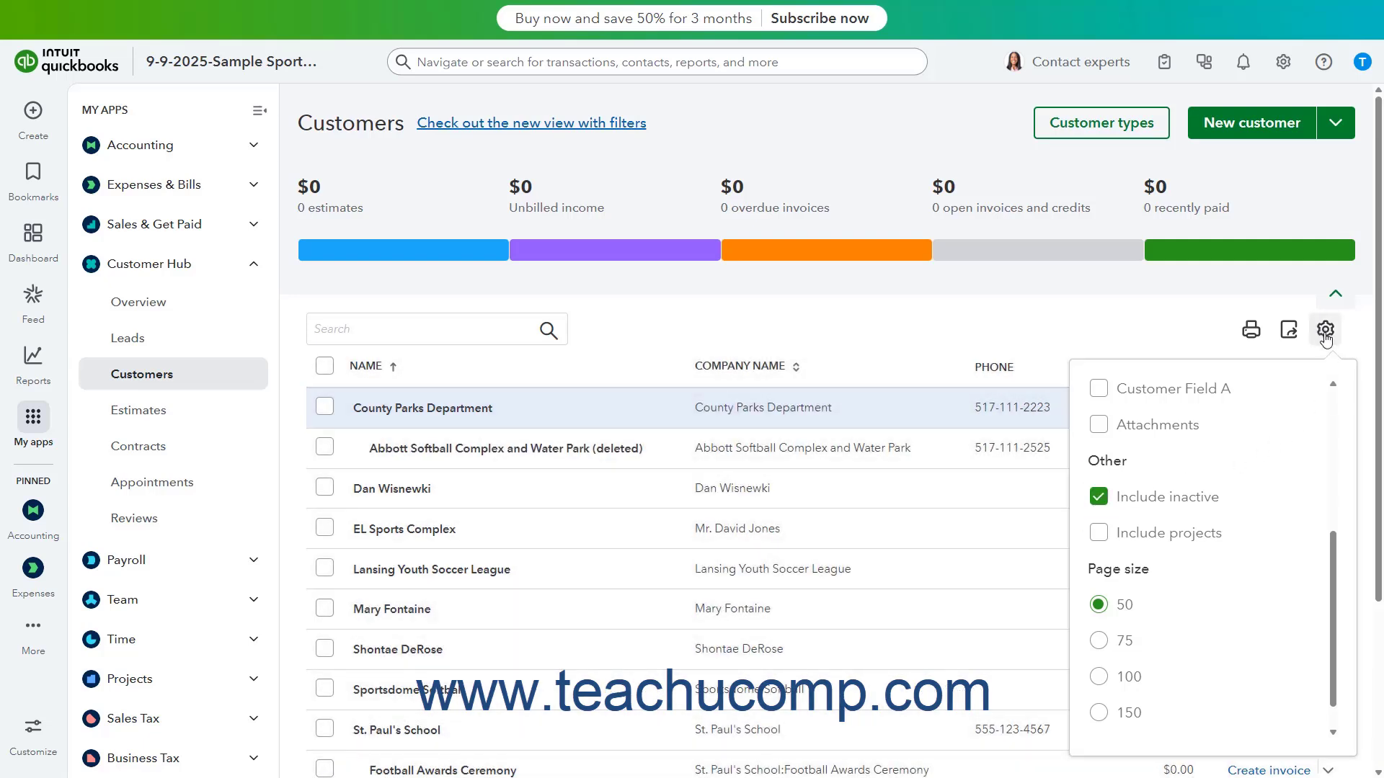
click(1326, 329)
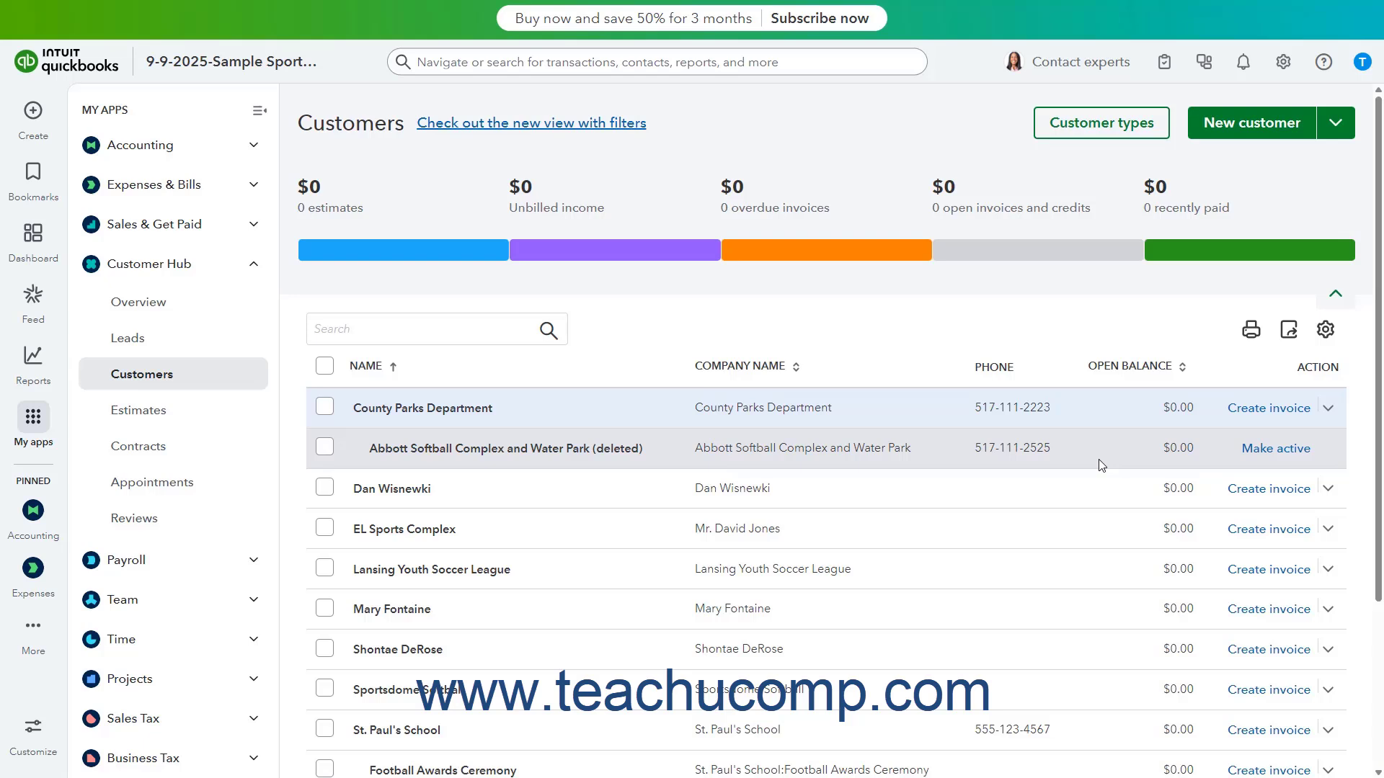
click(1276, 449)
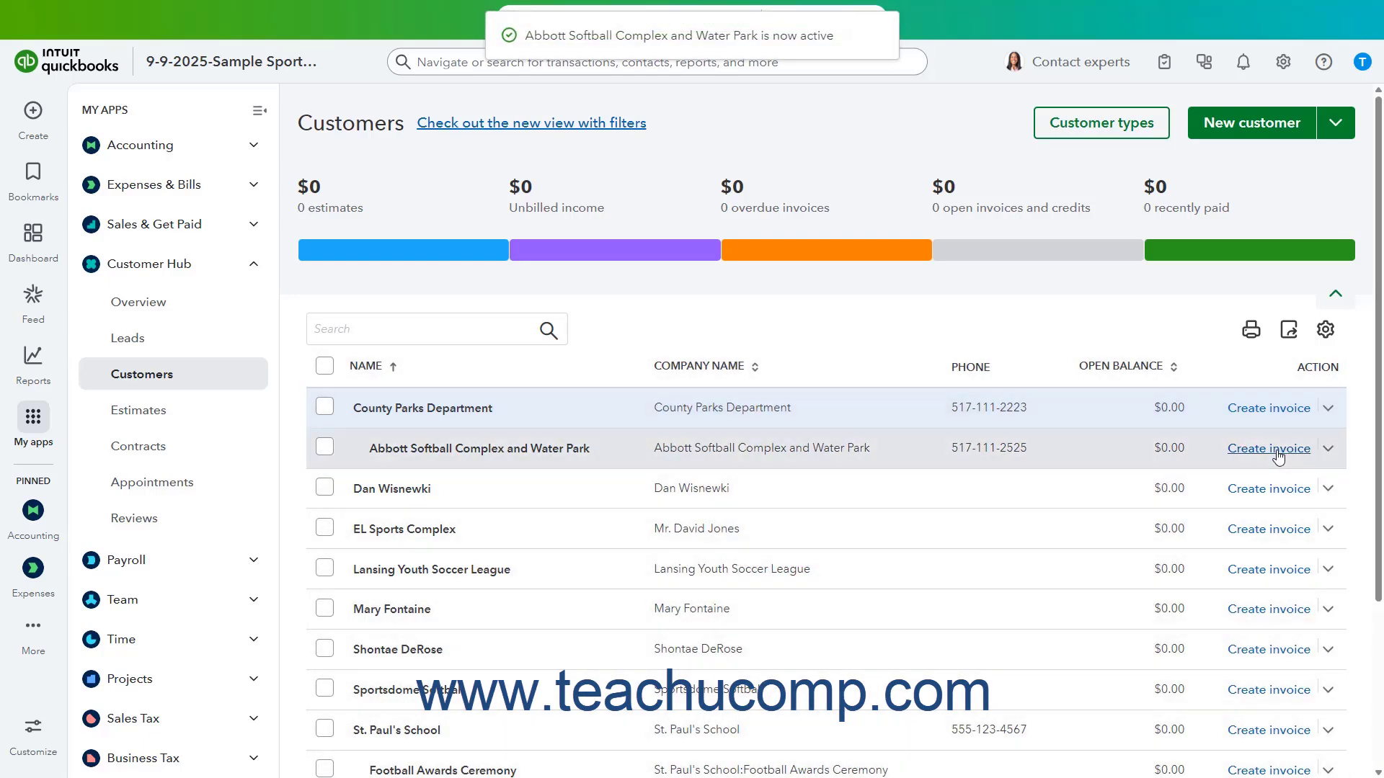